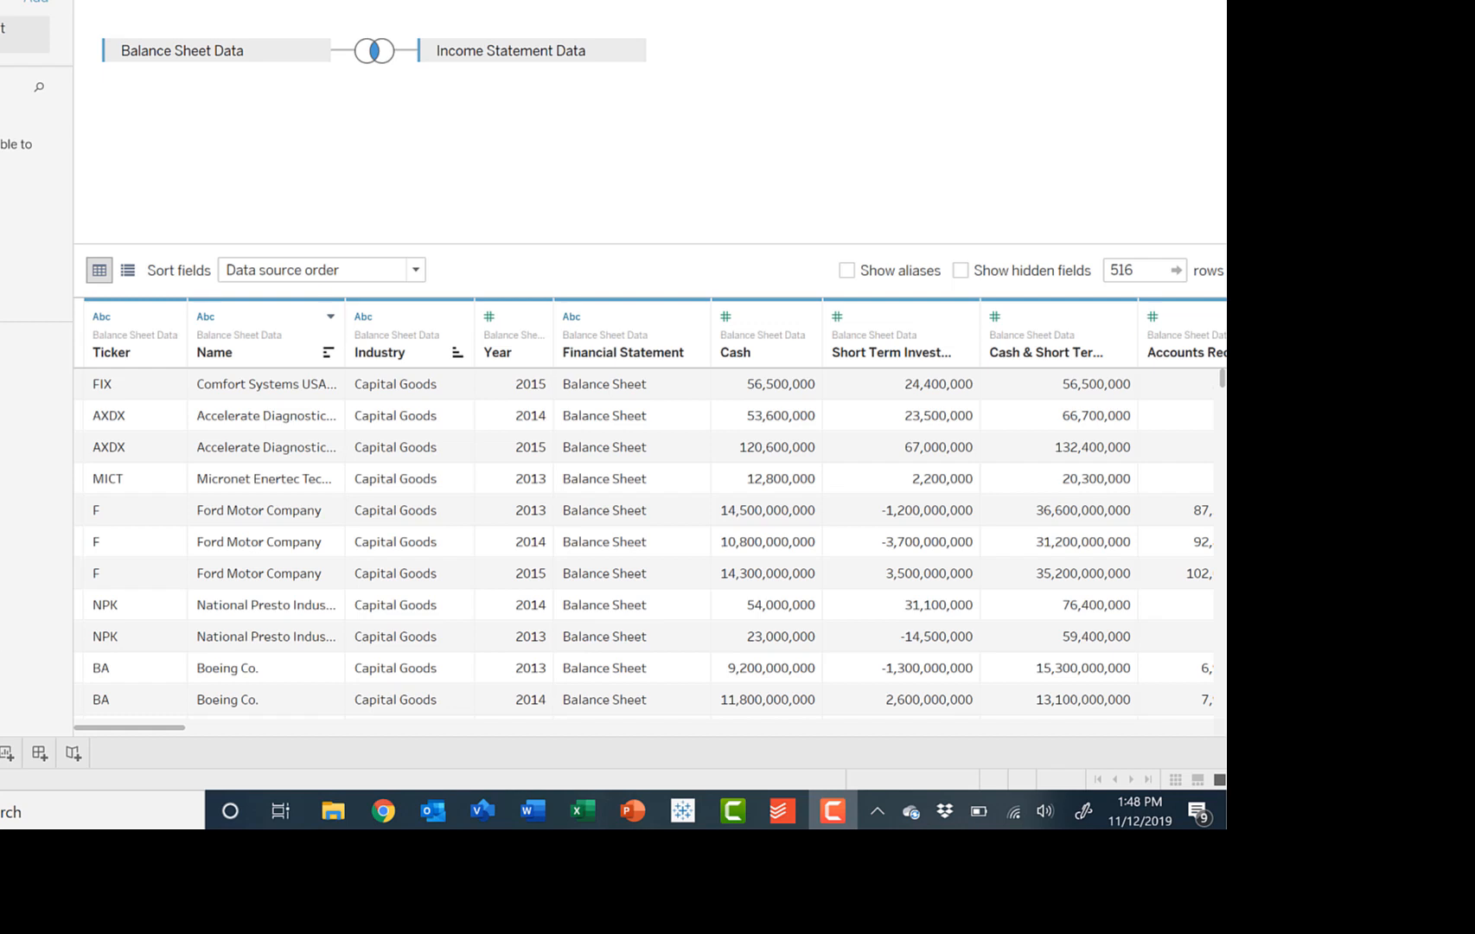
Open Sheet 1 and add an Industry filter with all six industries selected
click(0, 756)
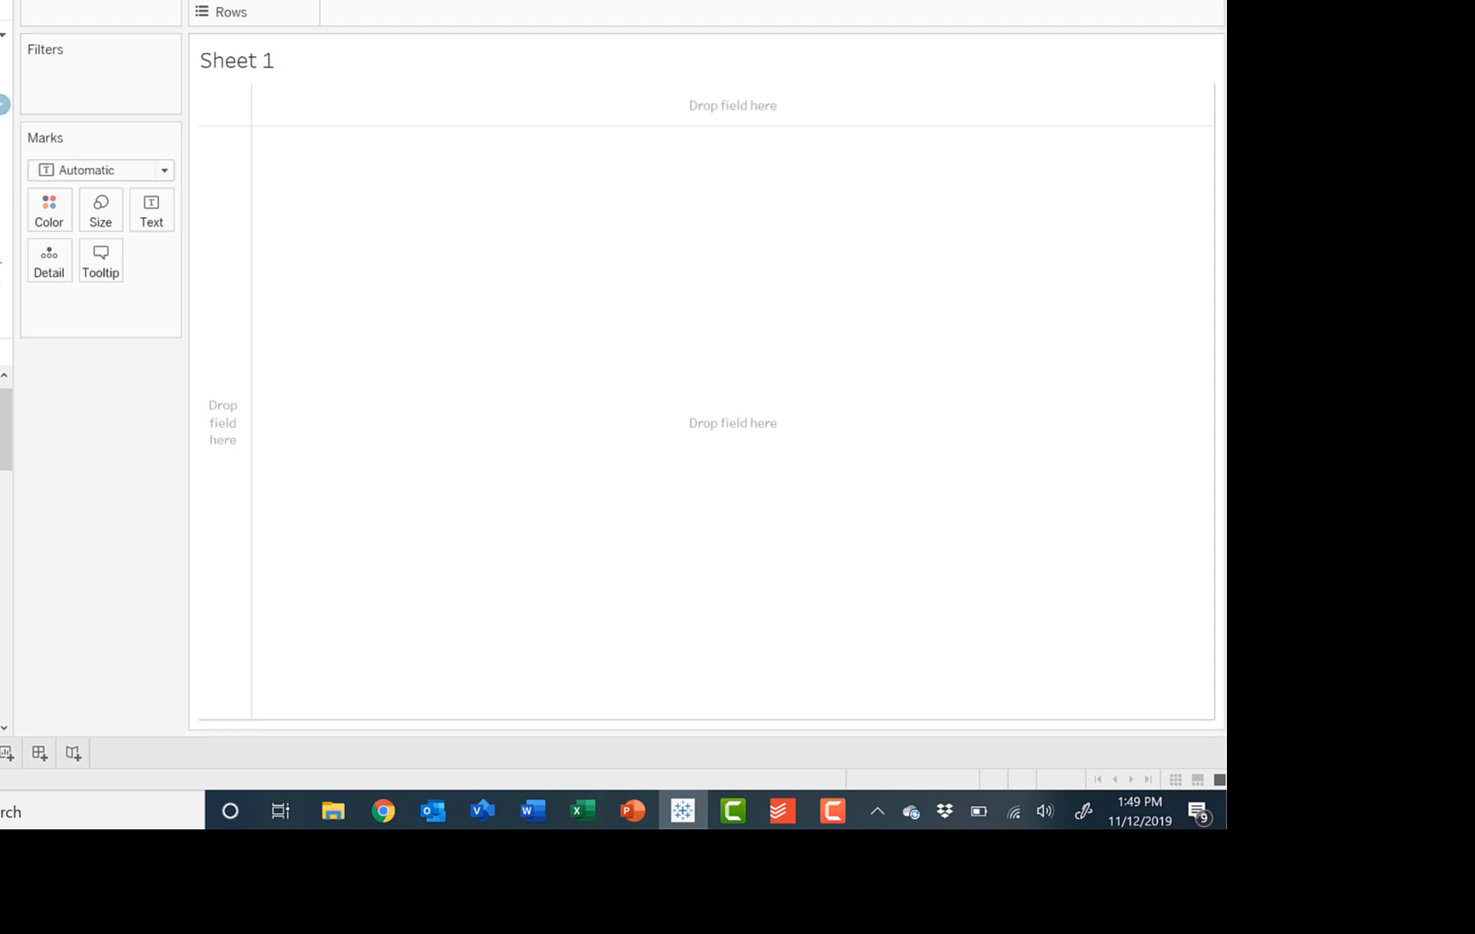
drag(2, 104, 65, 92)
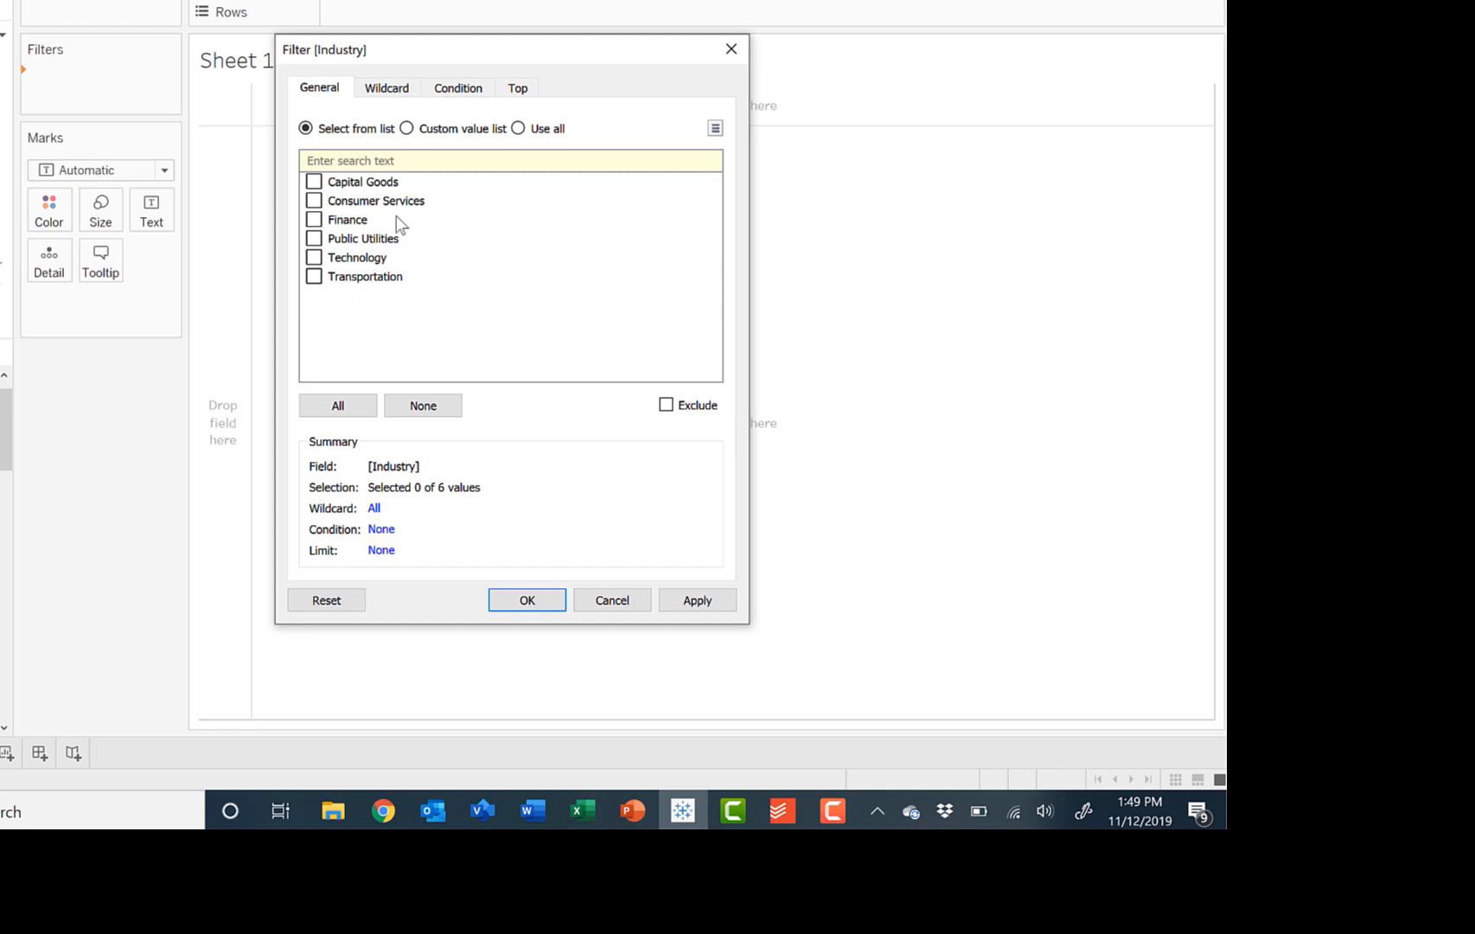
click(335, 411)
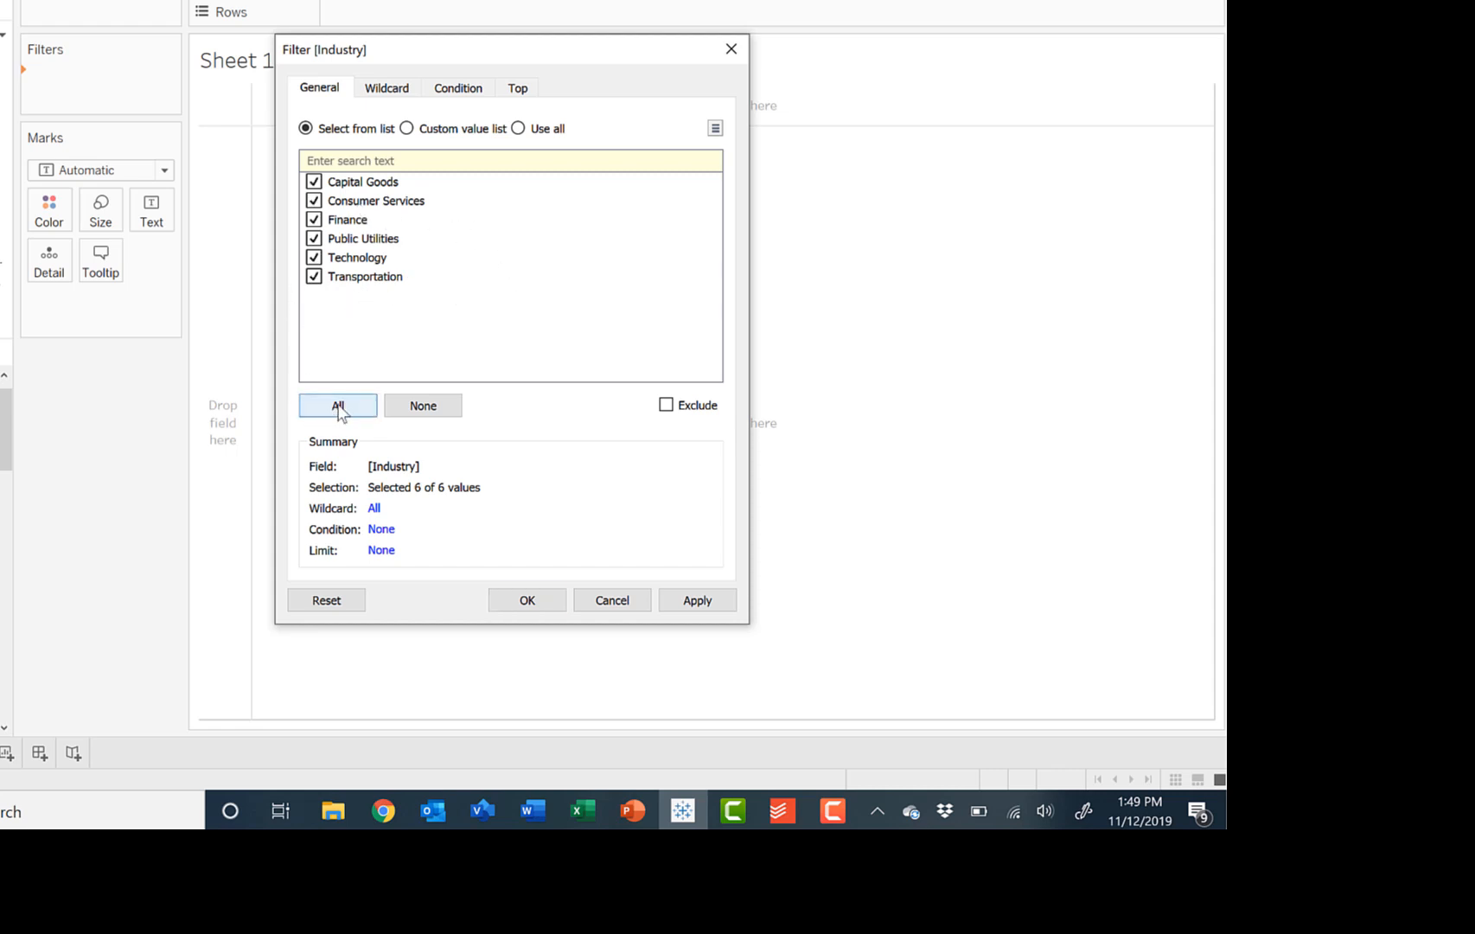
click(524, 605)
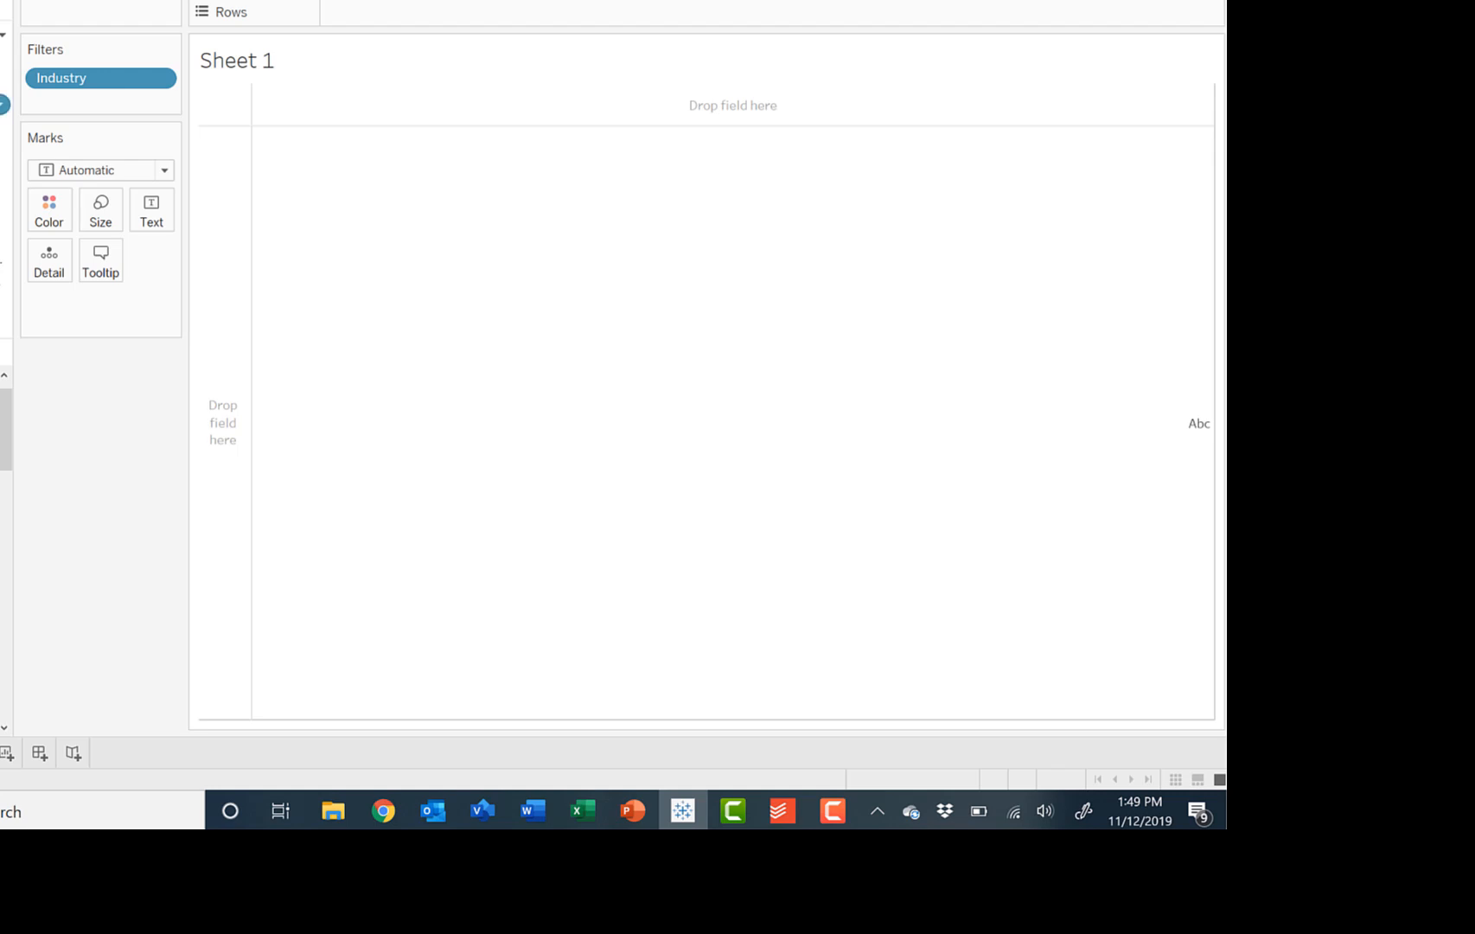
Build the table rows from the Industry field followed by the company Name field
mouse_move(4, 103)
mouse_down()
mouse_move(517, 106)
mouse_move(362, 17)
mouse_up()
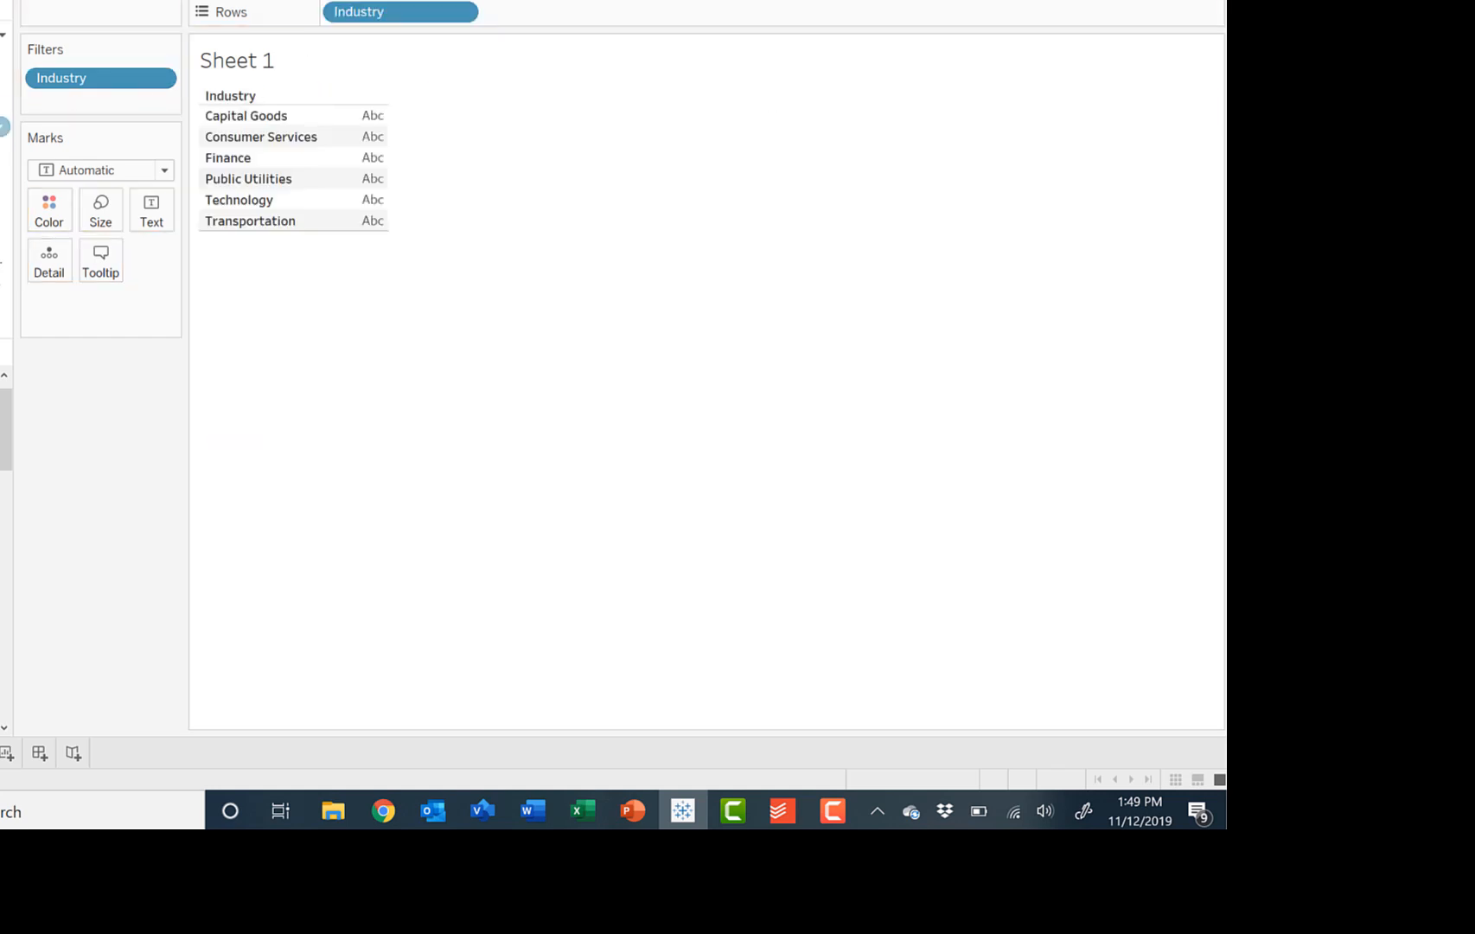
drag(4, 127, 527, 26)
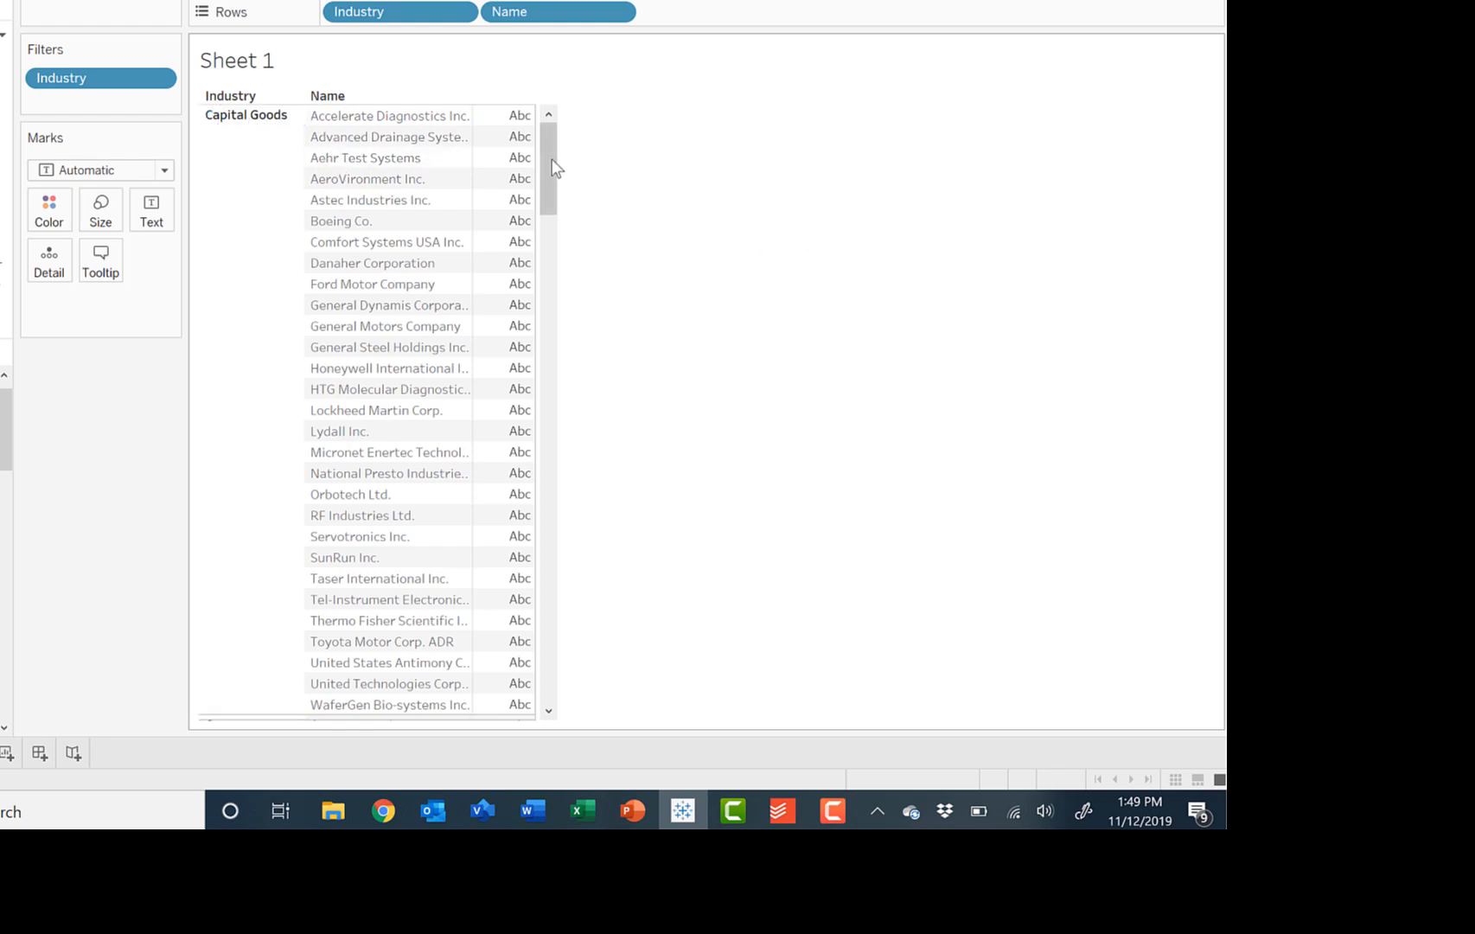
drag(549, 165, 584, 106)
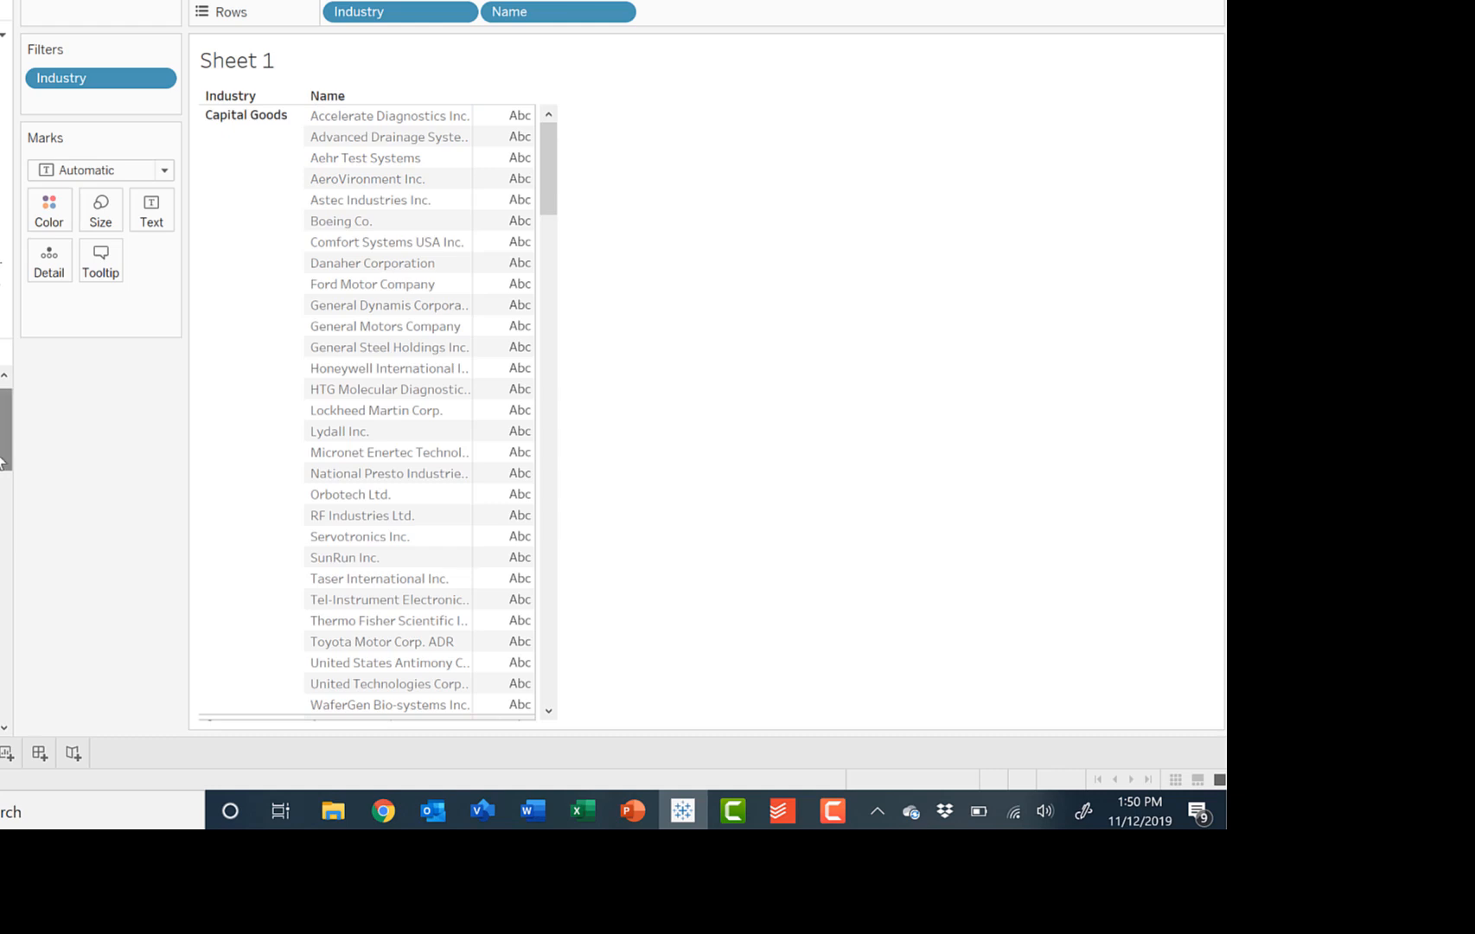
Add the Total Assets and Net Revenues measures as value columns of the company table
drag(3, 452, 3, 501)
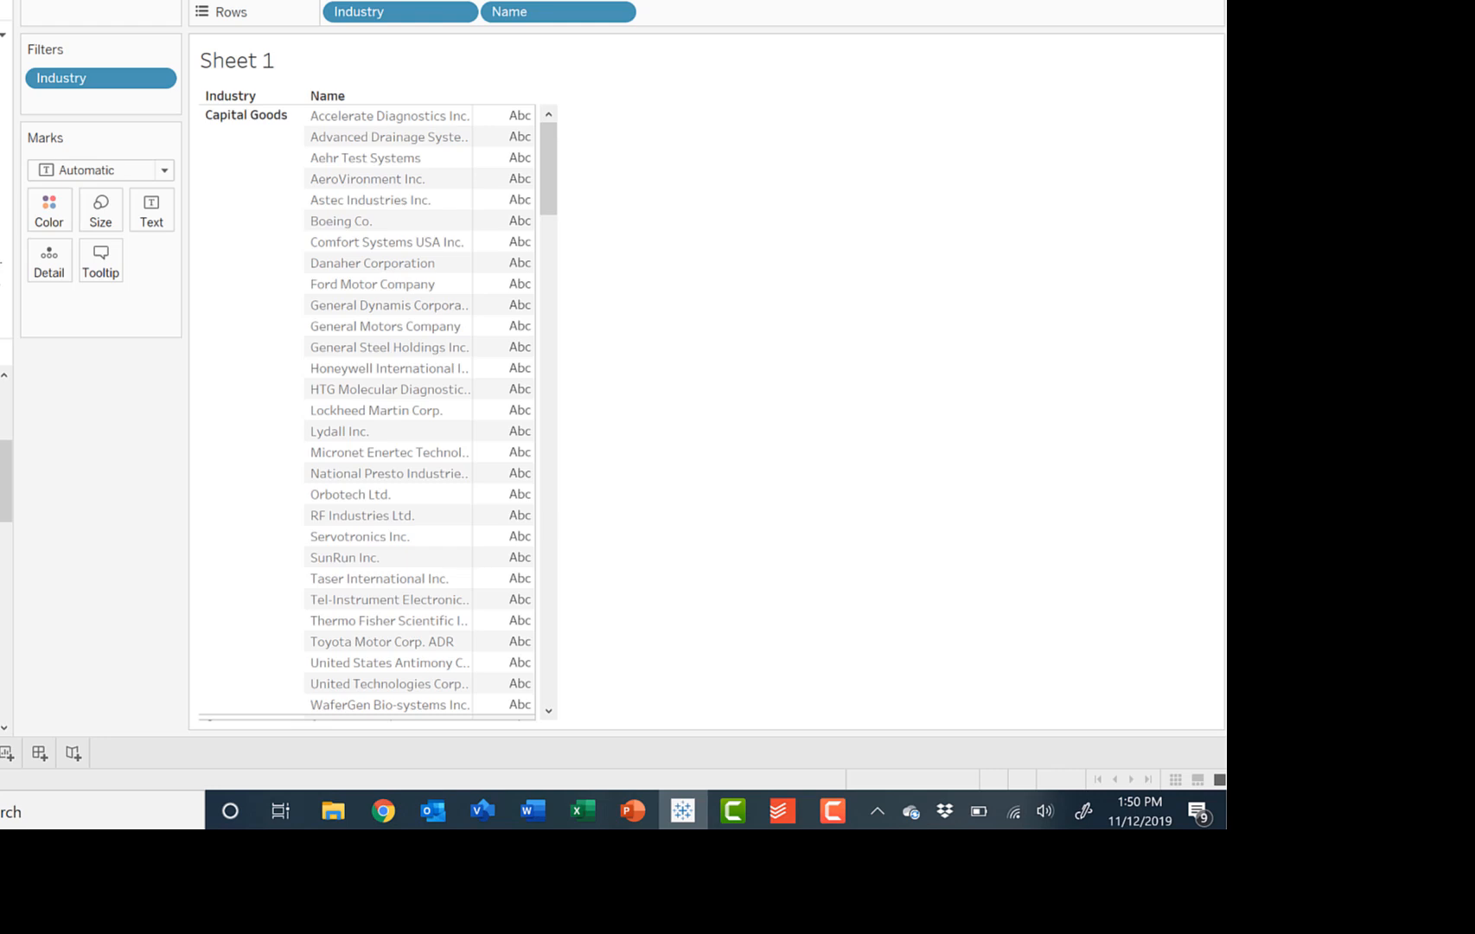
drag(5, 651, 497, 543)
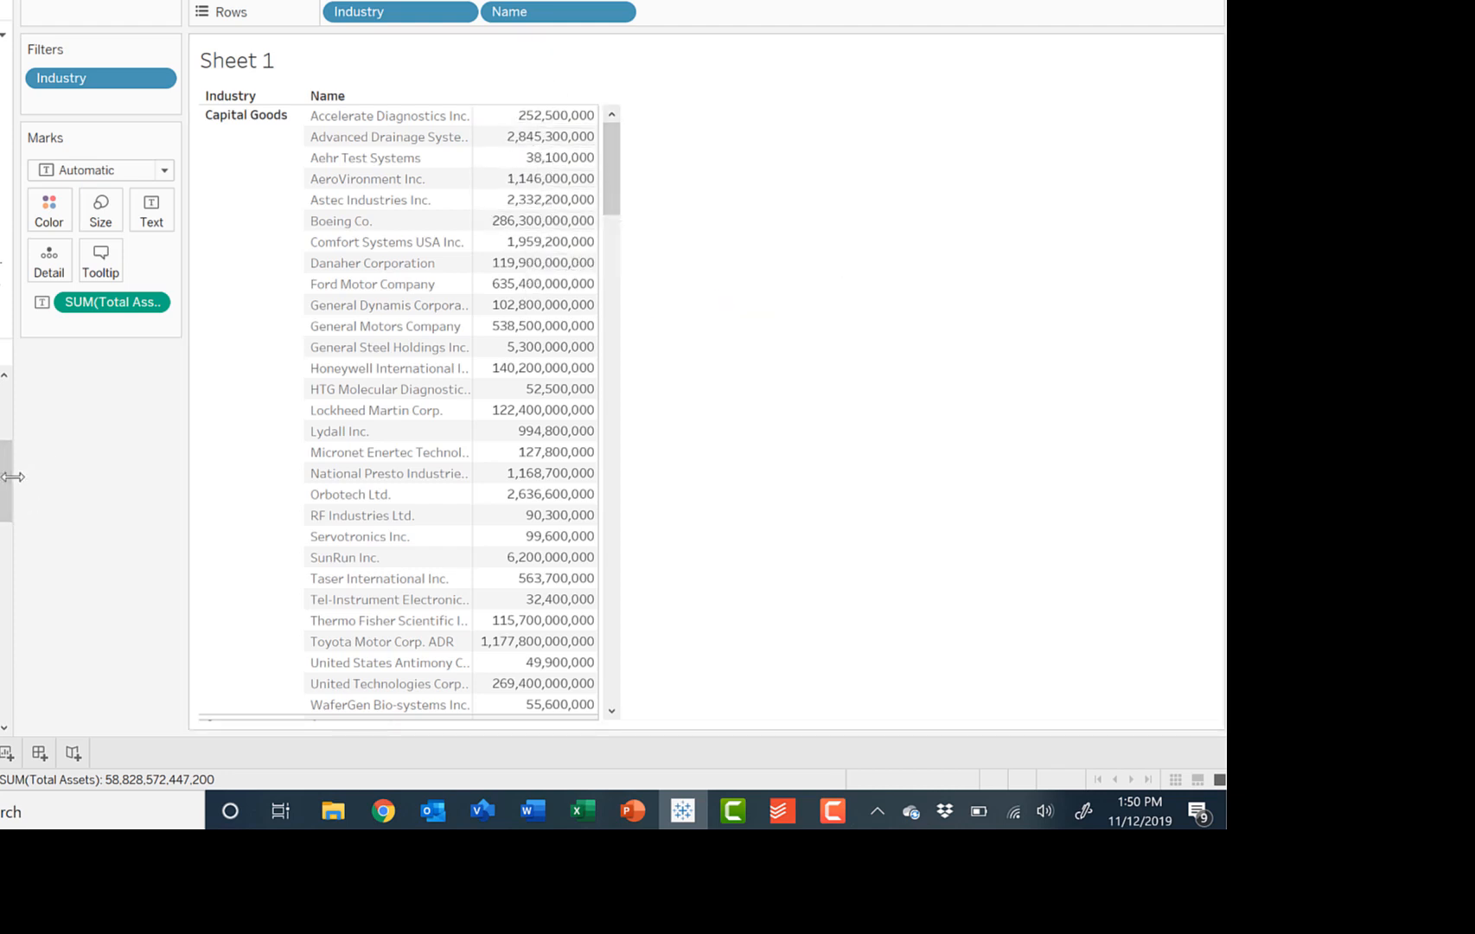
drag(9, 491, 2, 607)
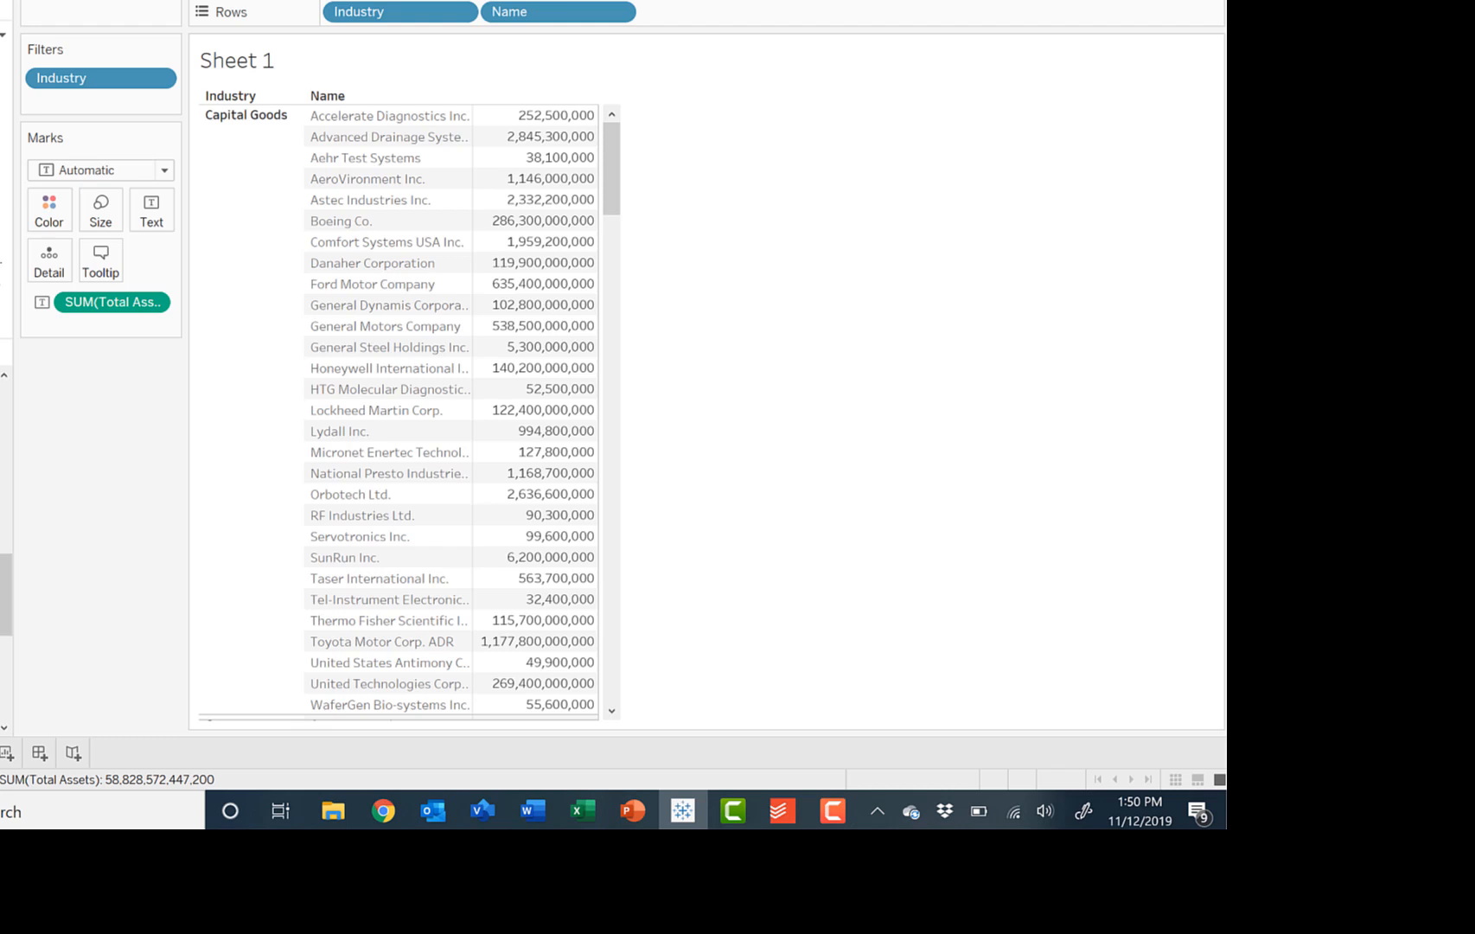
drag(477, 494, 543, 349)
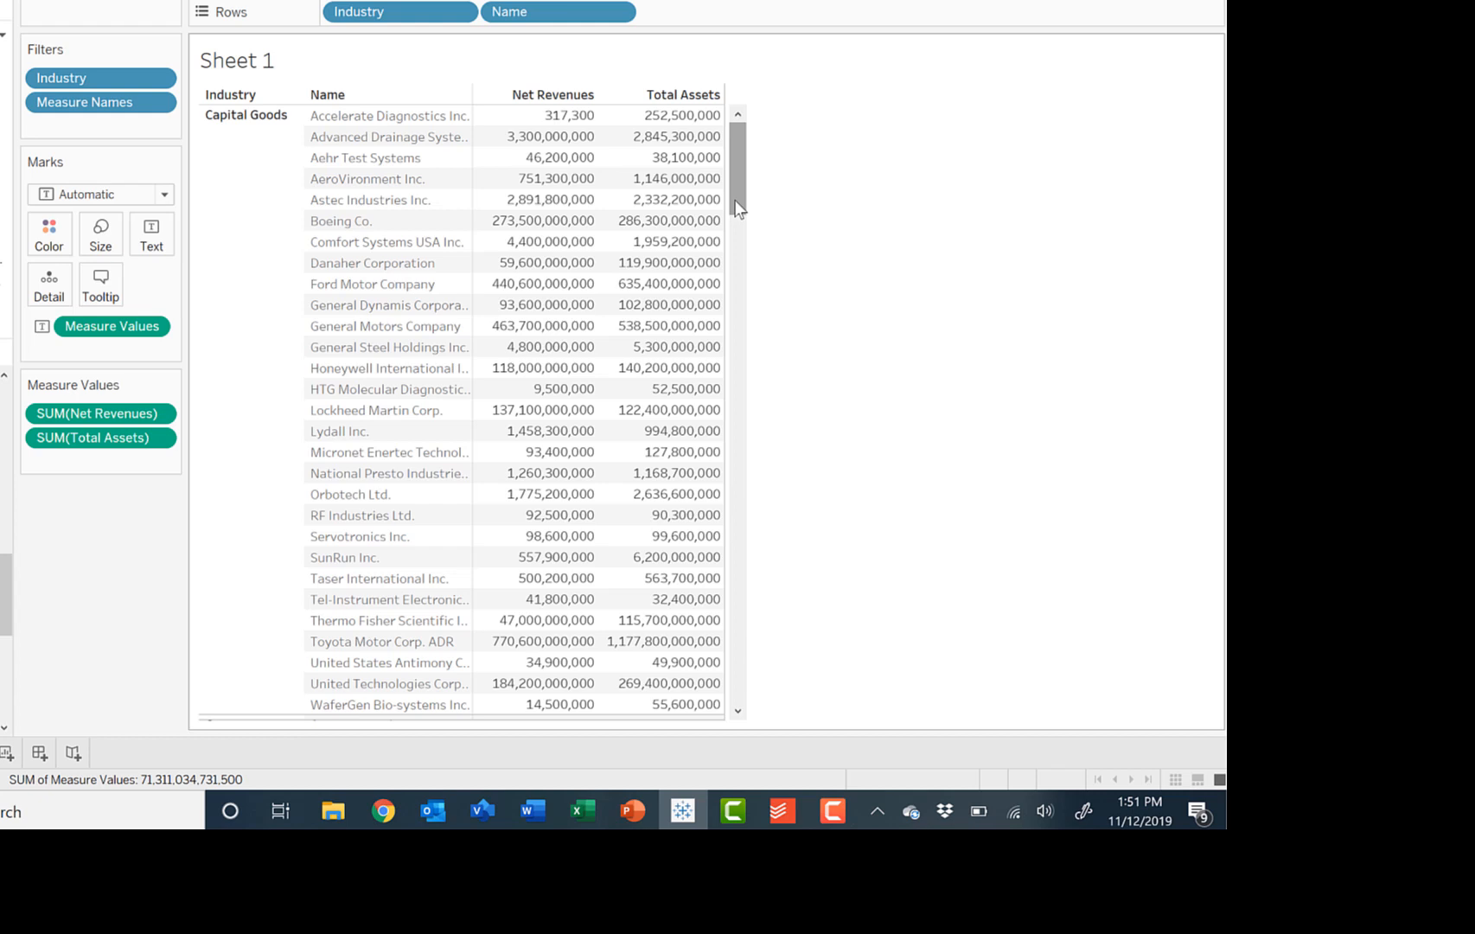
Edit the Industry filter so that only Consumer Services is included
drag(737, 207, 716, 251)
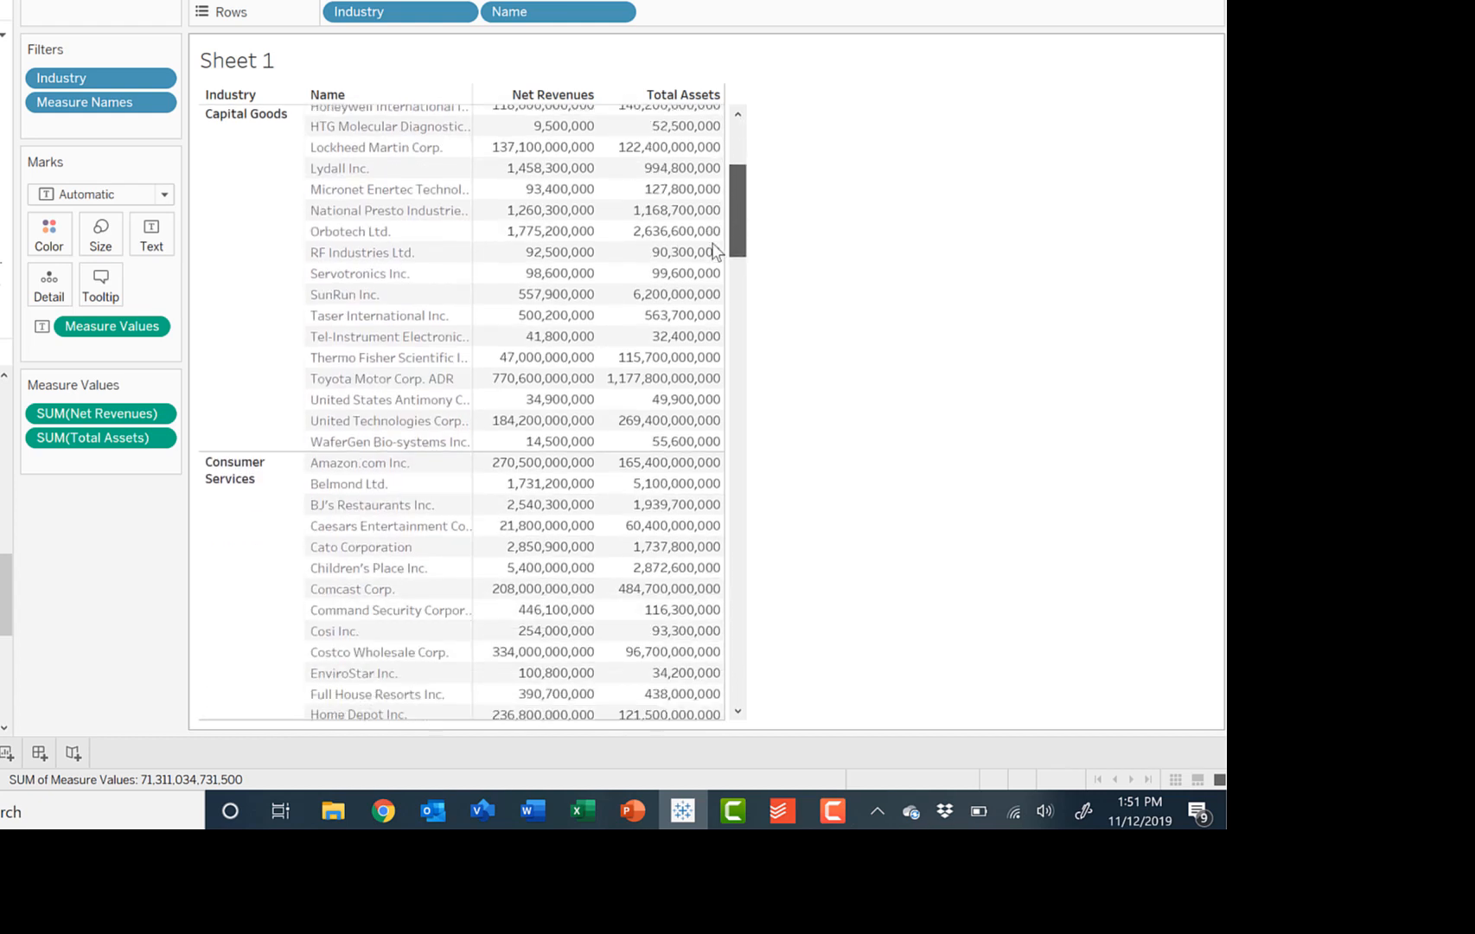
scroll(716, 247, down, 3)
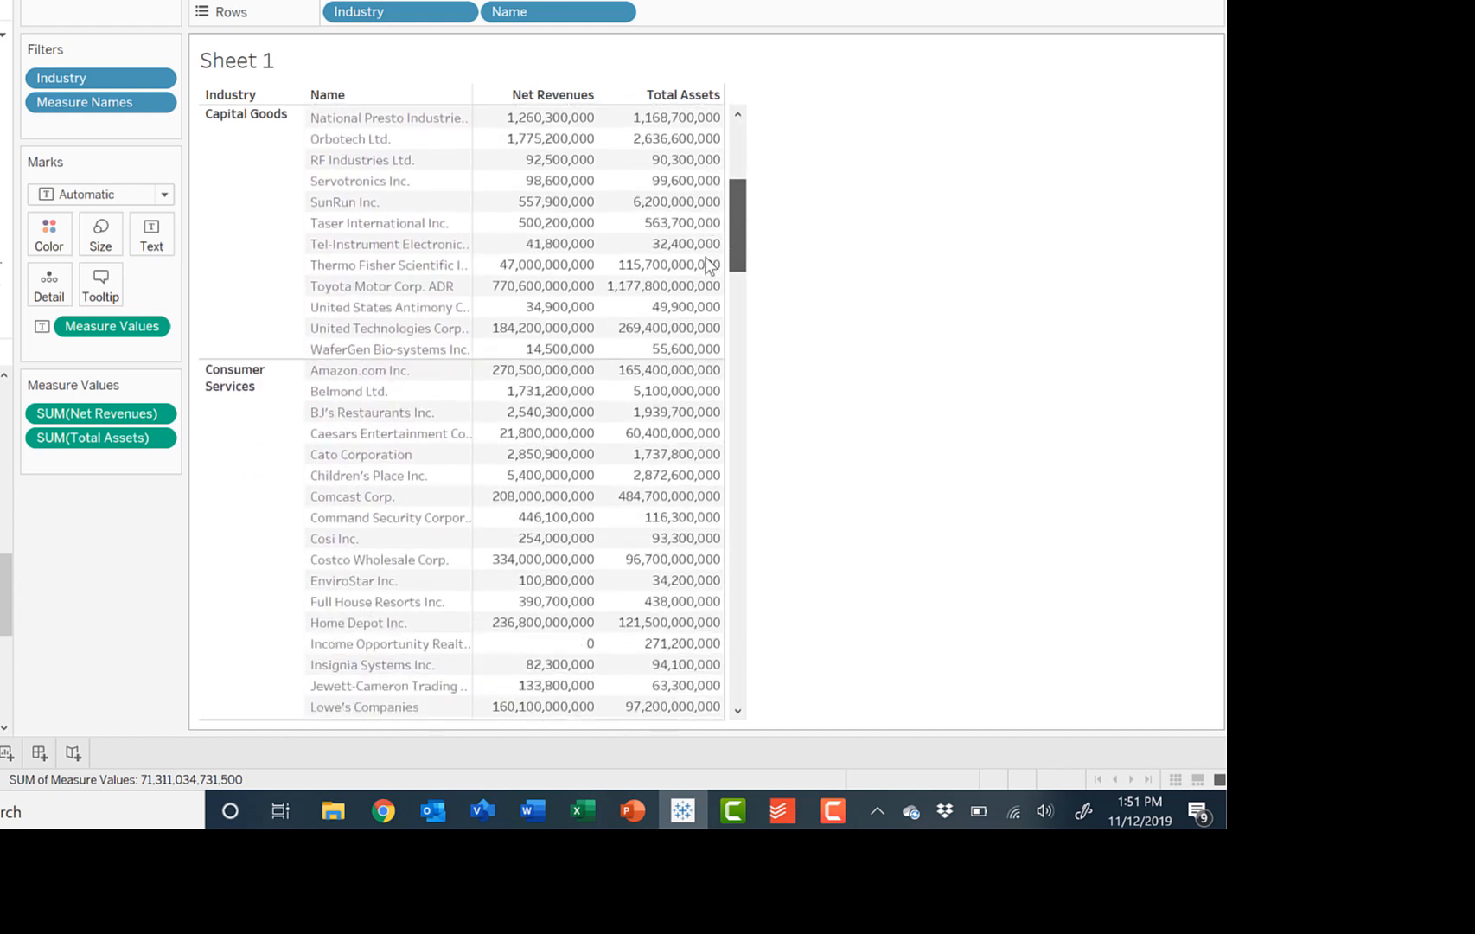
scroll(717, 243, up, 10)
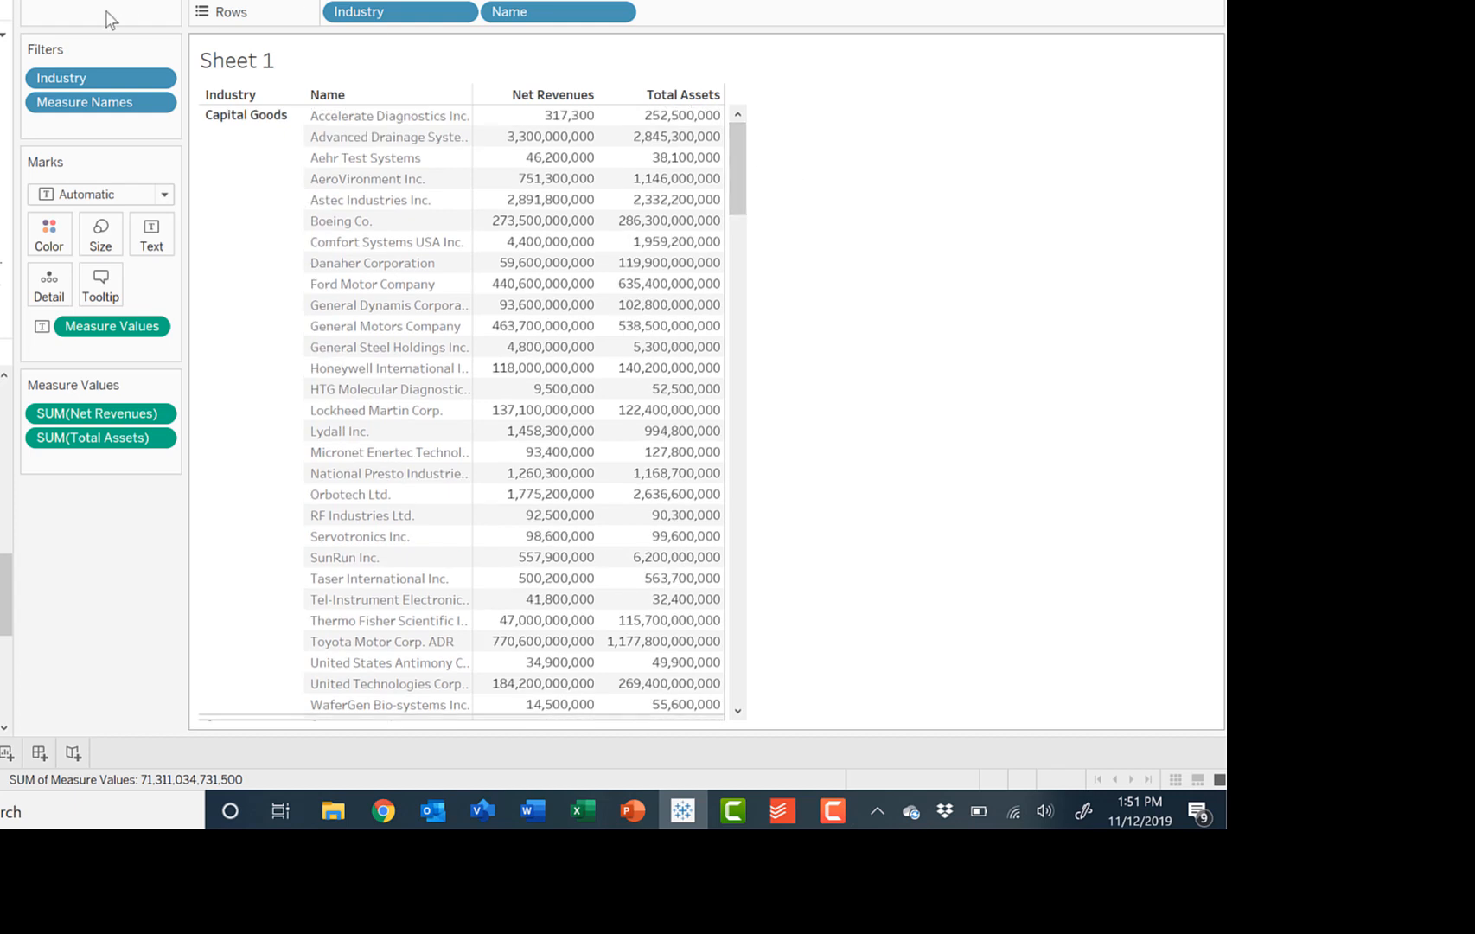
click(161, 80)
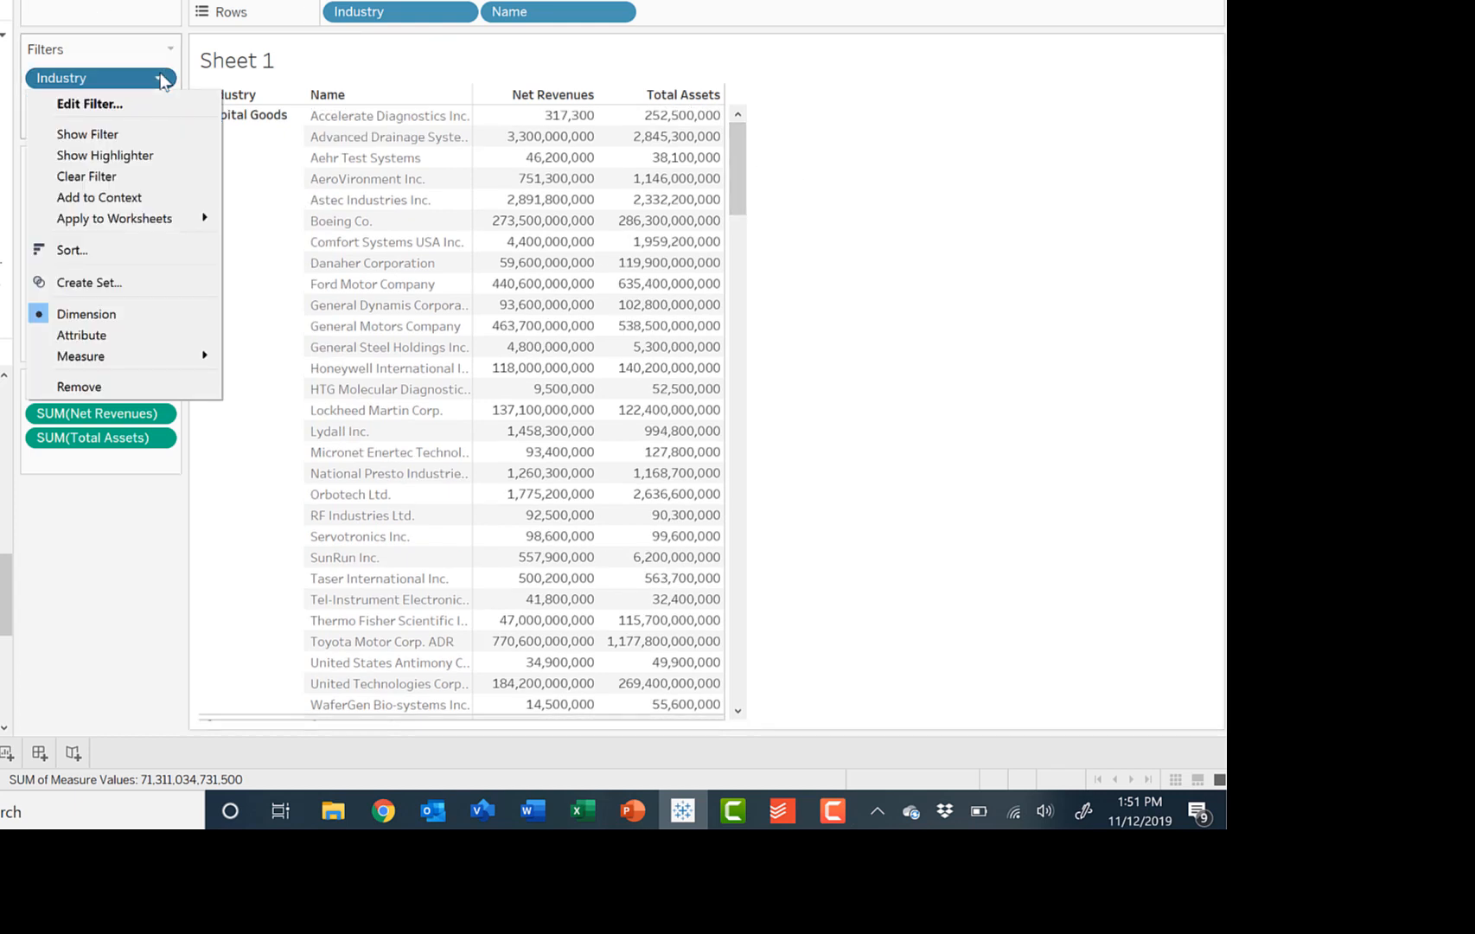
click(111, 107)
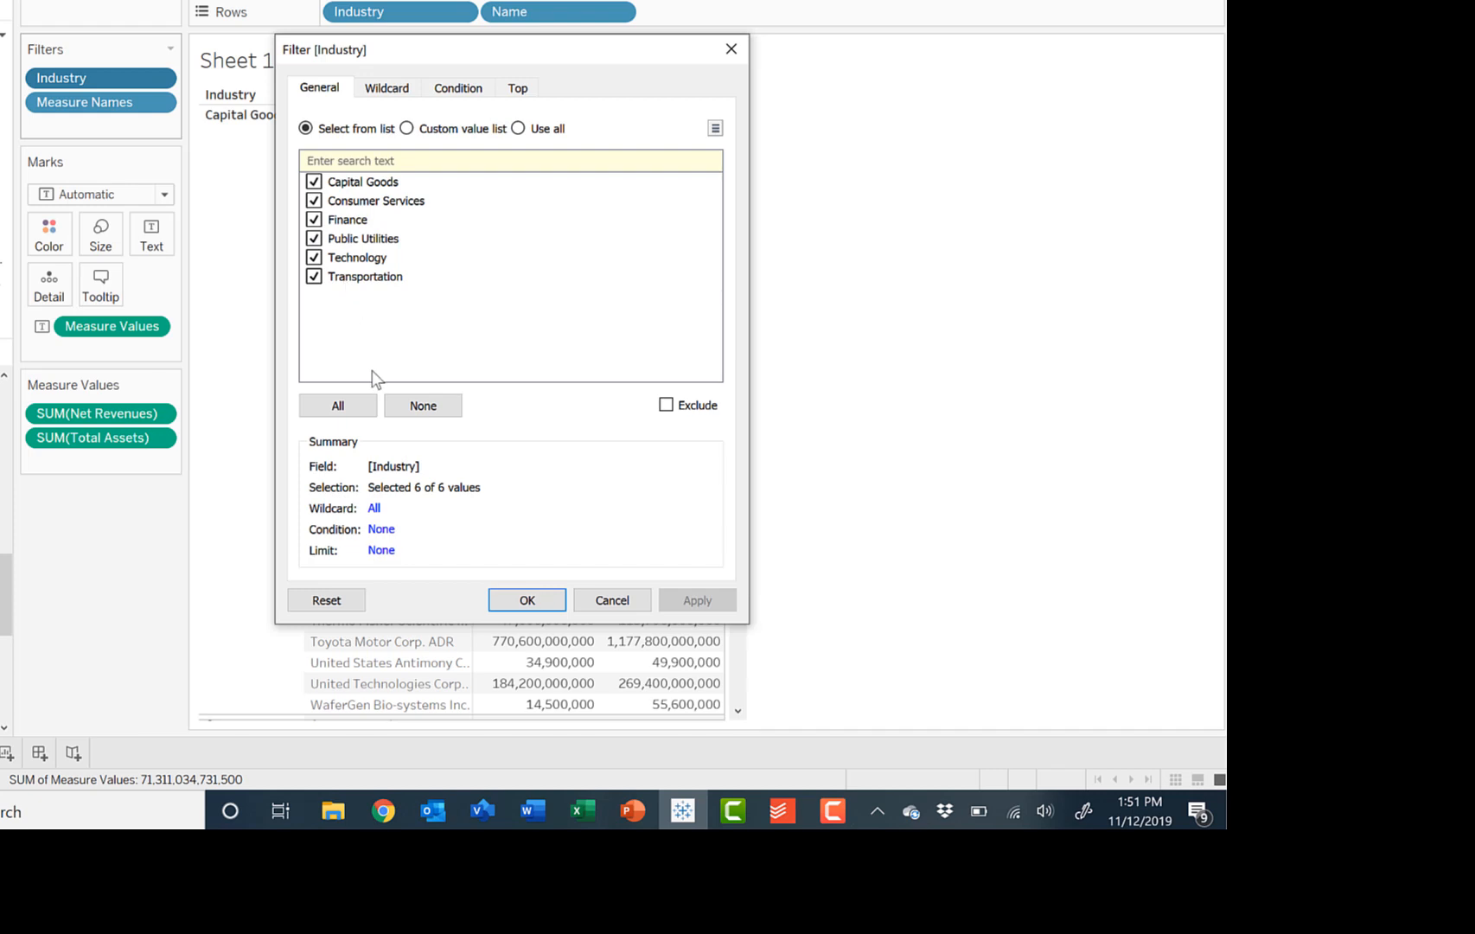
click(422, 405)
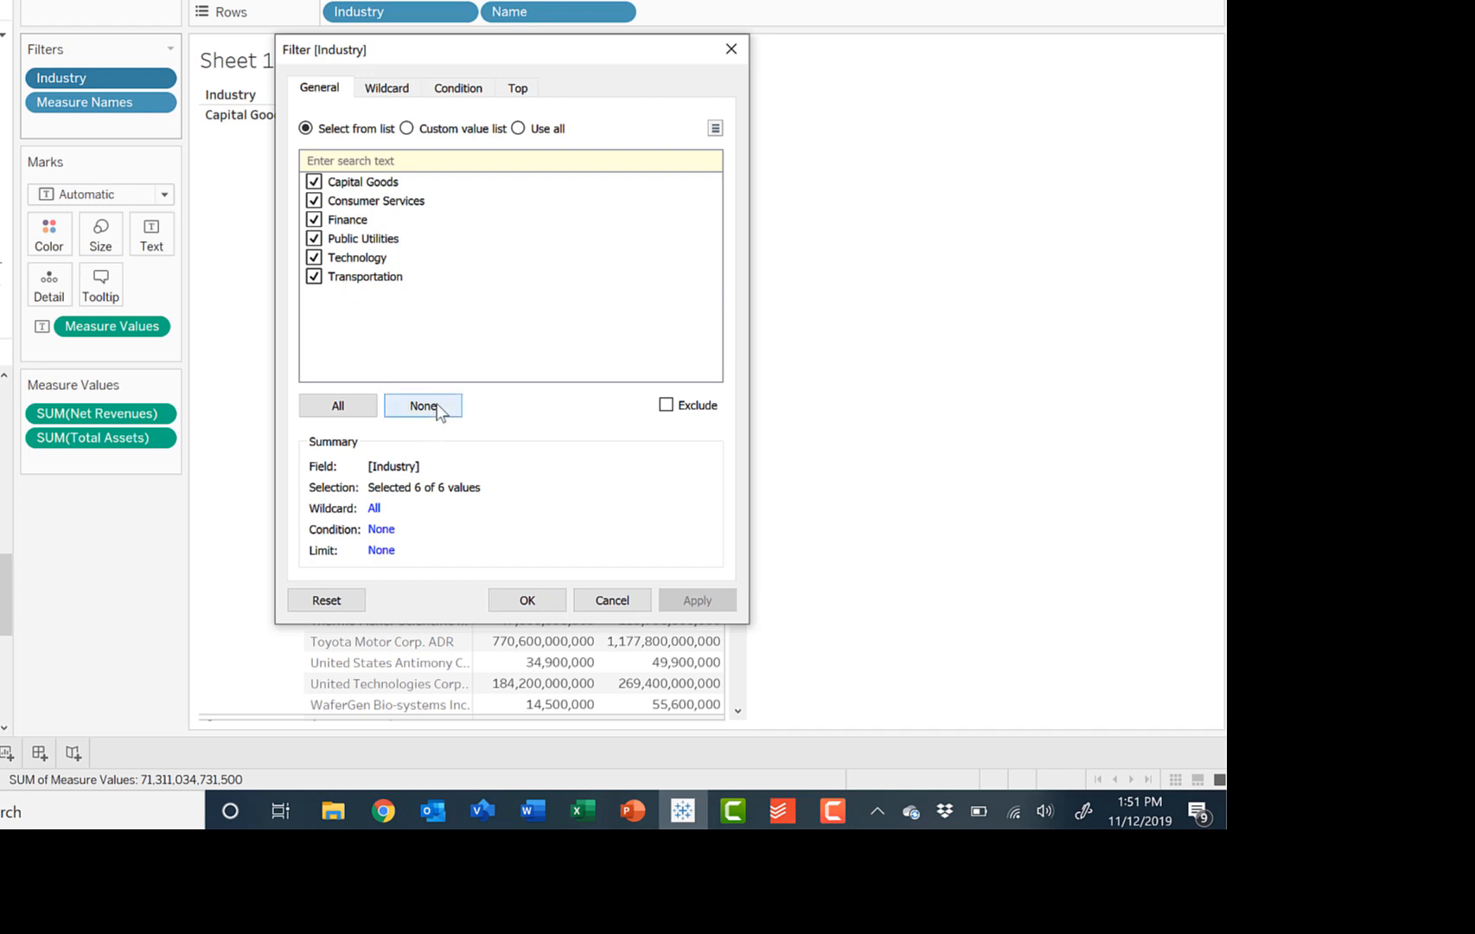
click(314, 201)
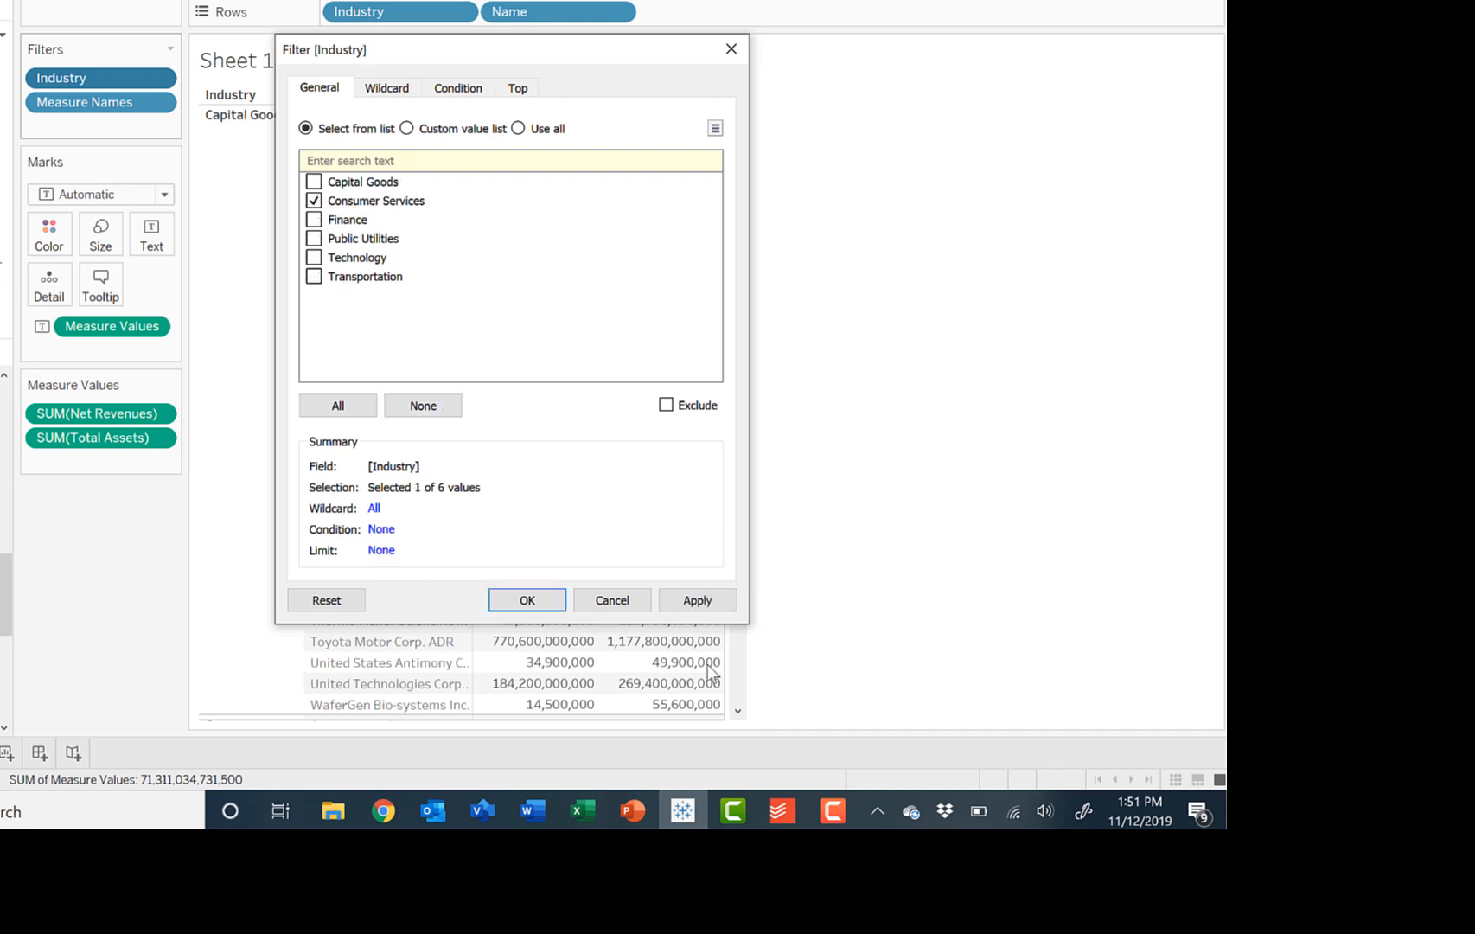
click(526, 598)
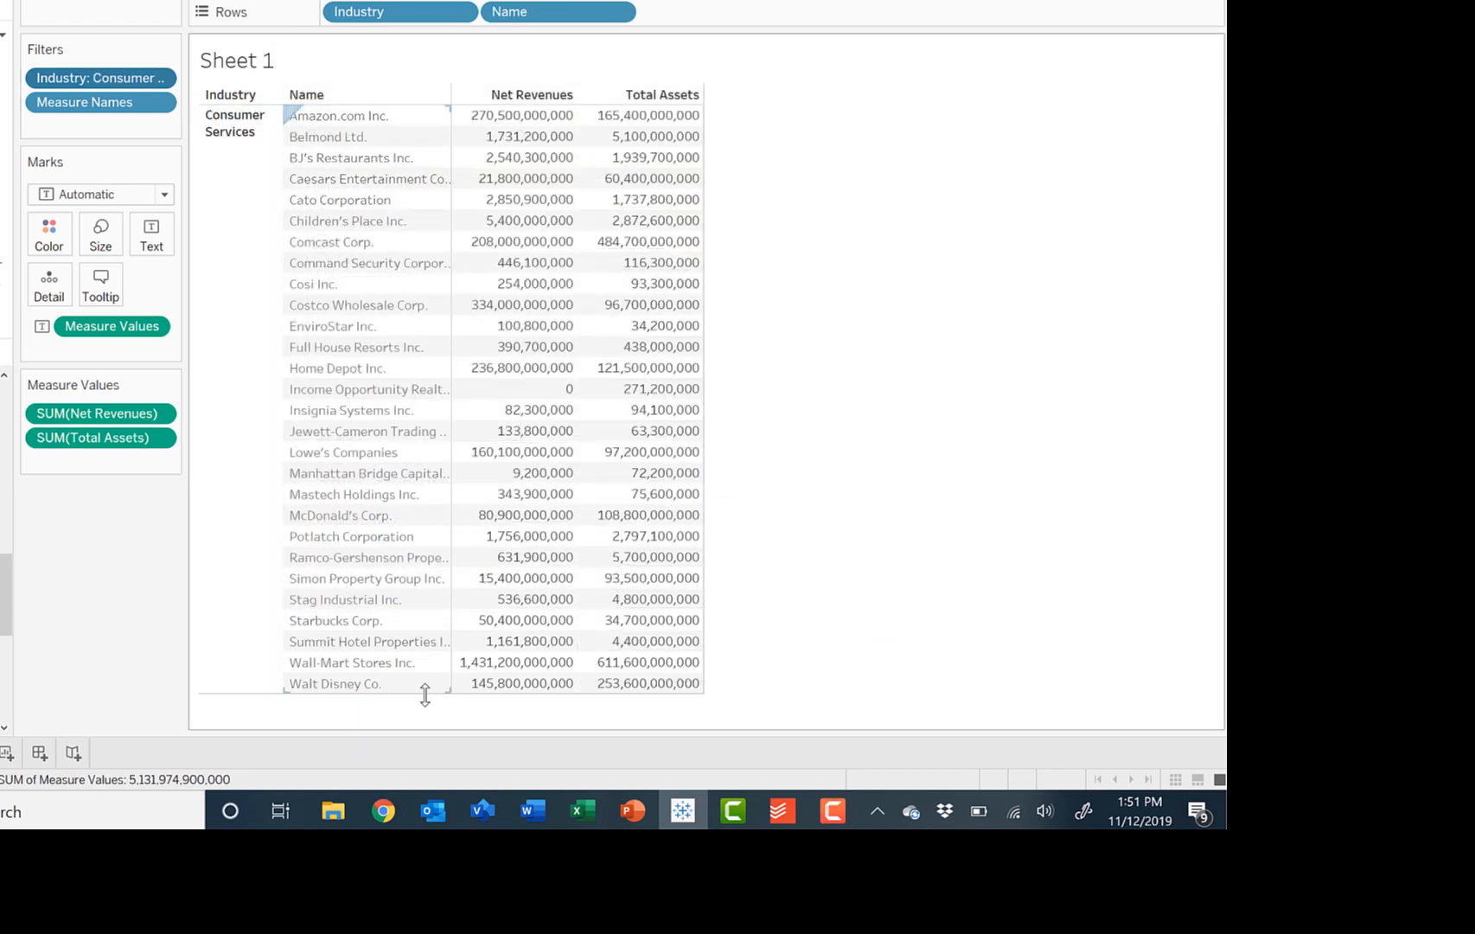
Convert the Consumer Services table into a treemap and hide the chart type chooser
click(518, 452)
click(721, 322)
click(1180, 0)
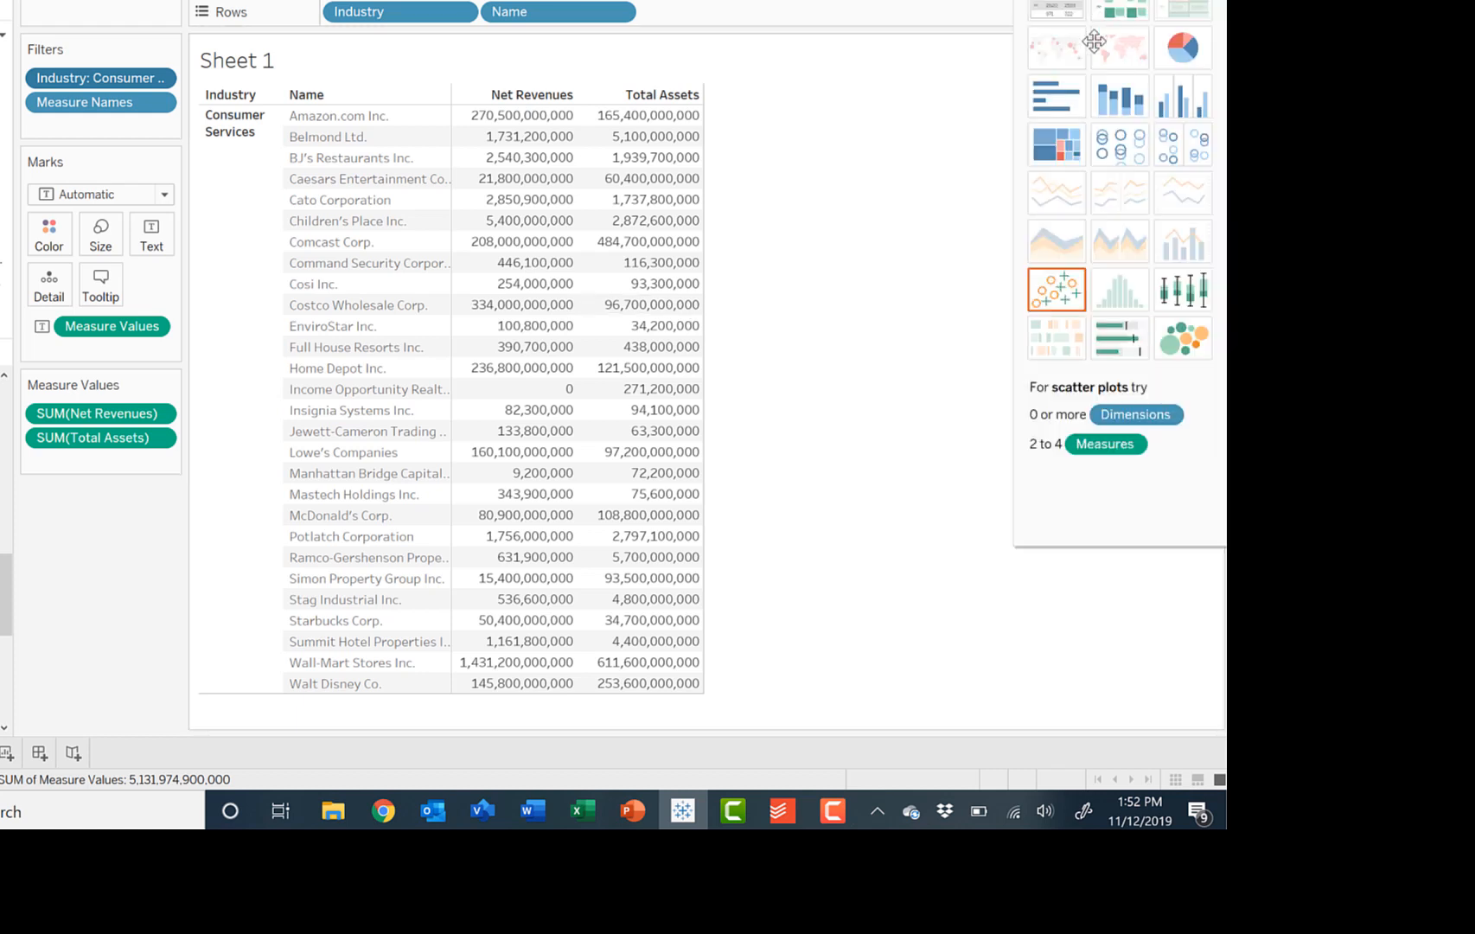
click(1058, 150)
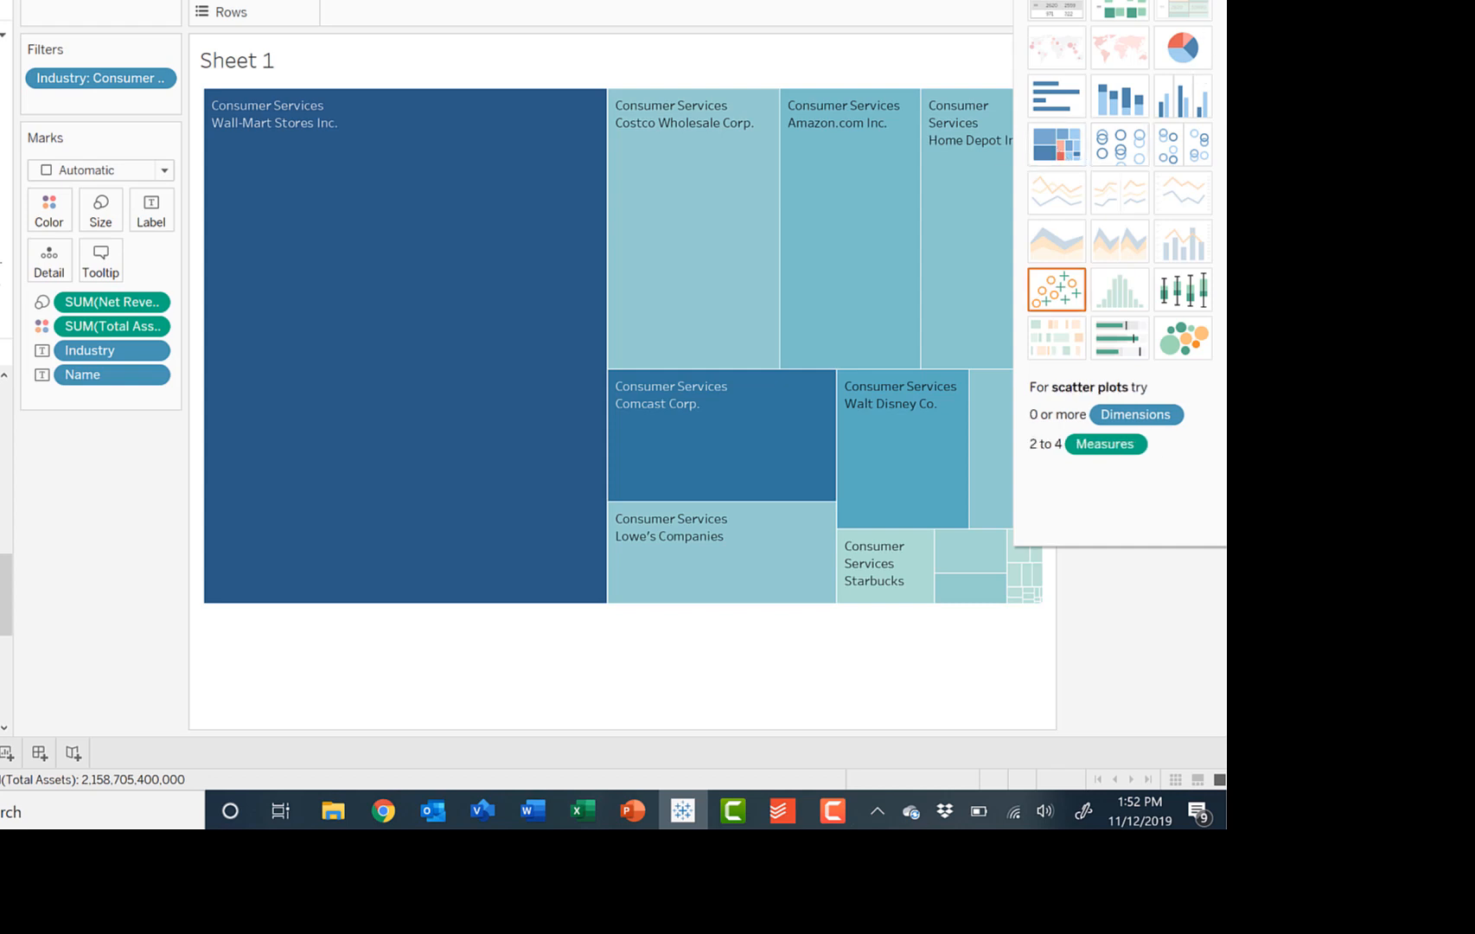
click(1158, 2)
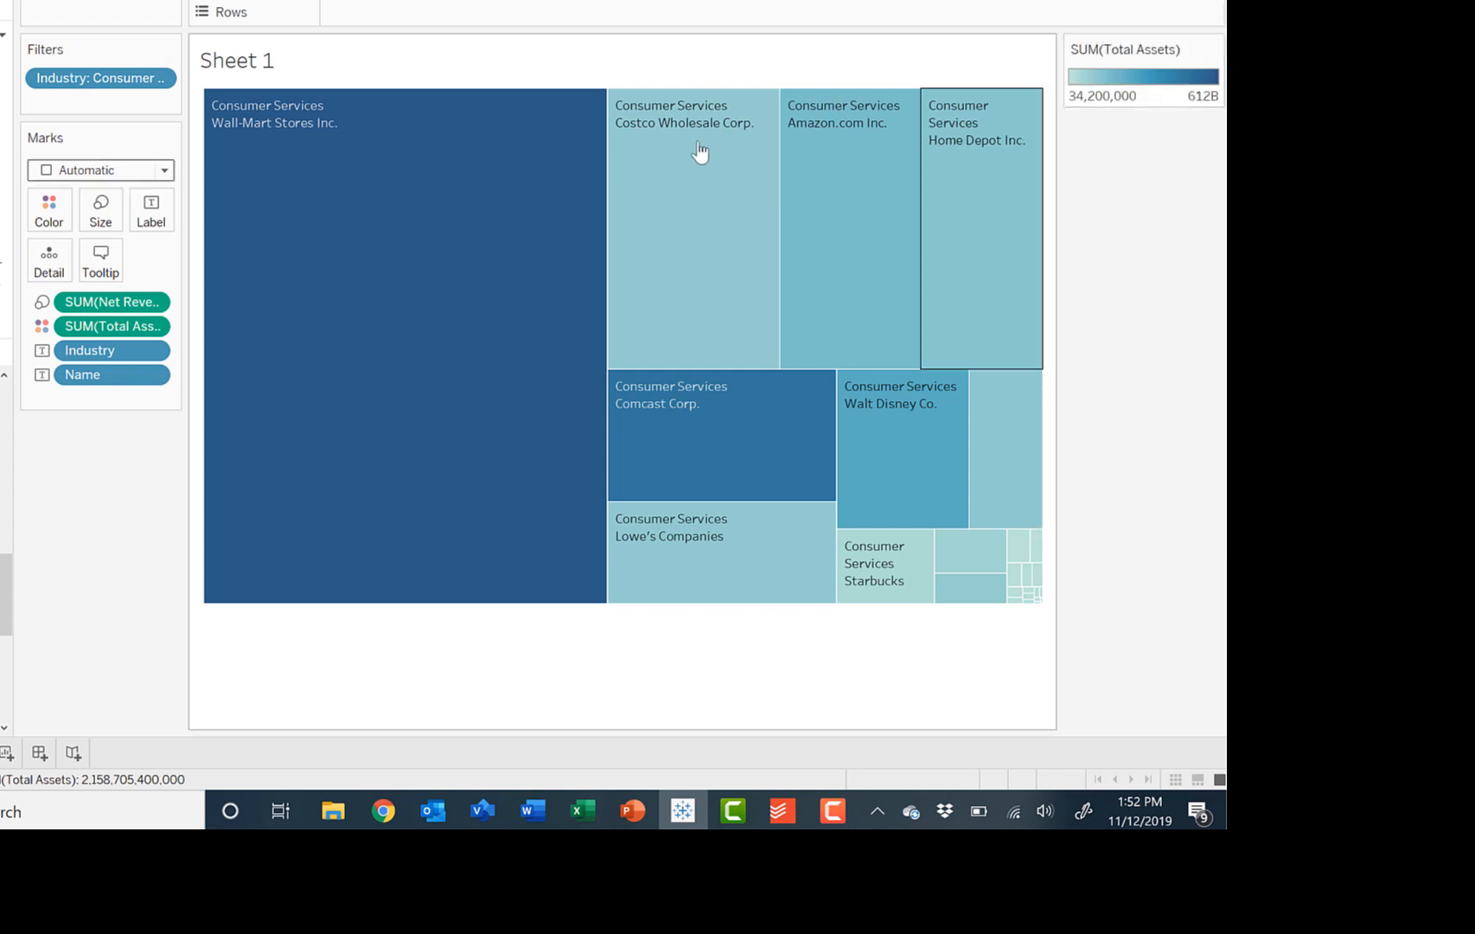
Remove Total Assets from the treemap and color its rectangles by Net Revenues instead
mouse_move(656, 224)
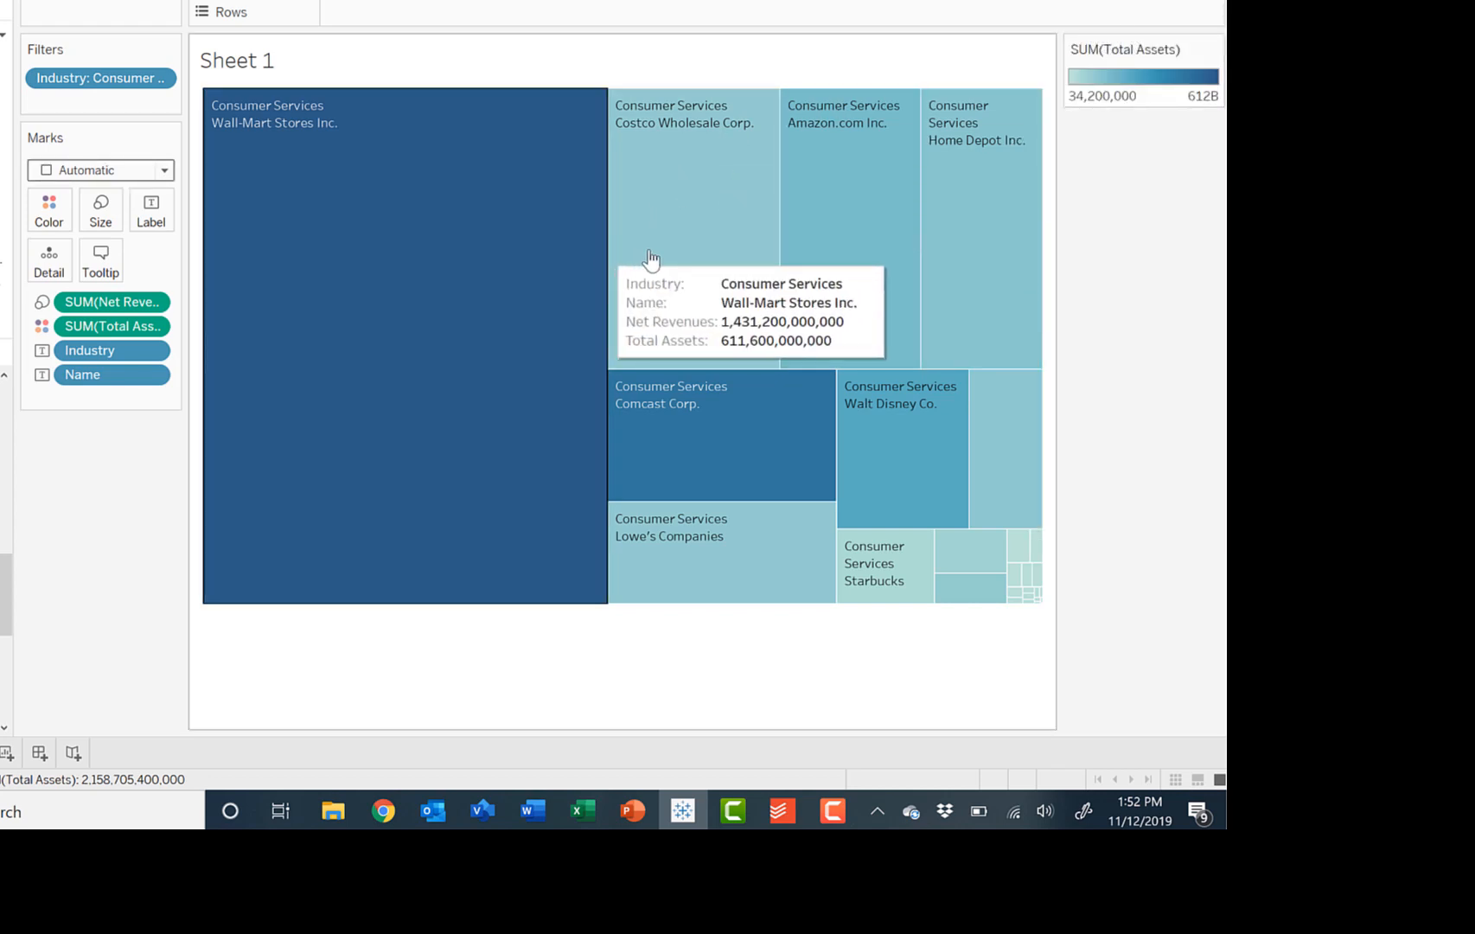
mouse_move(496, 179)
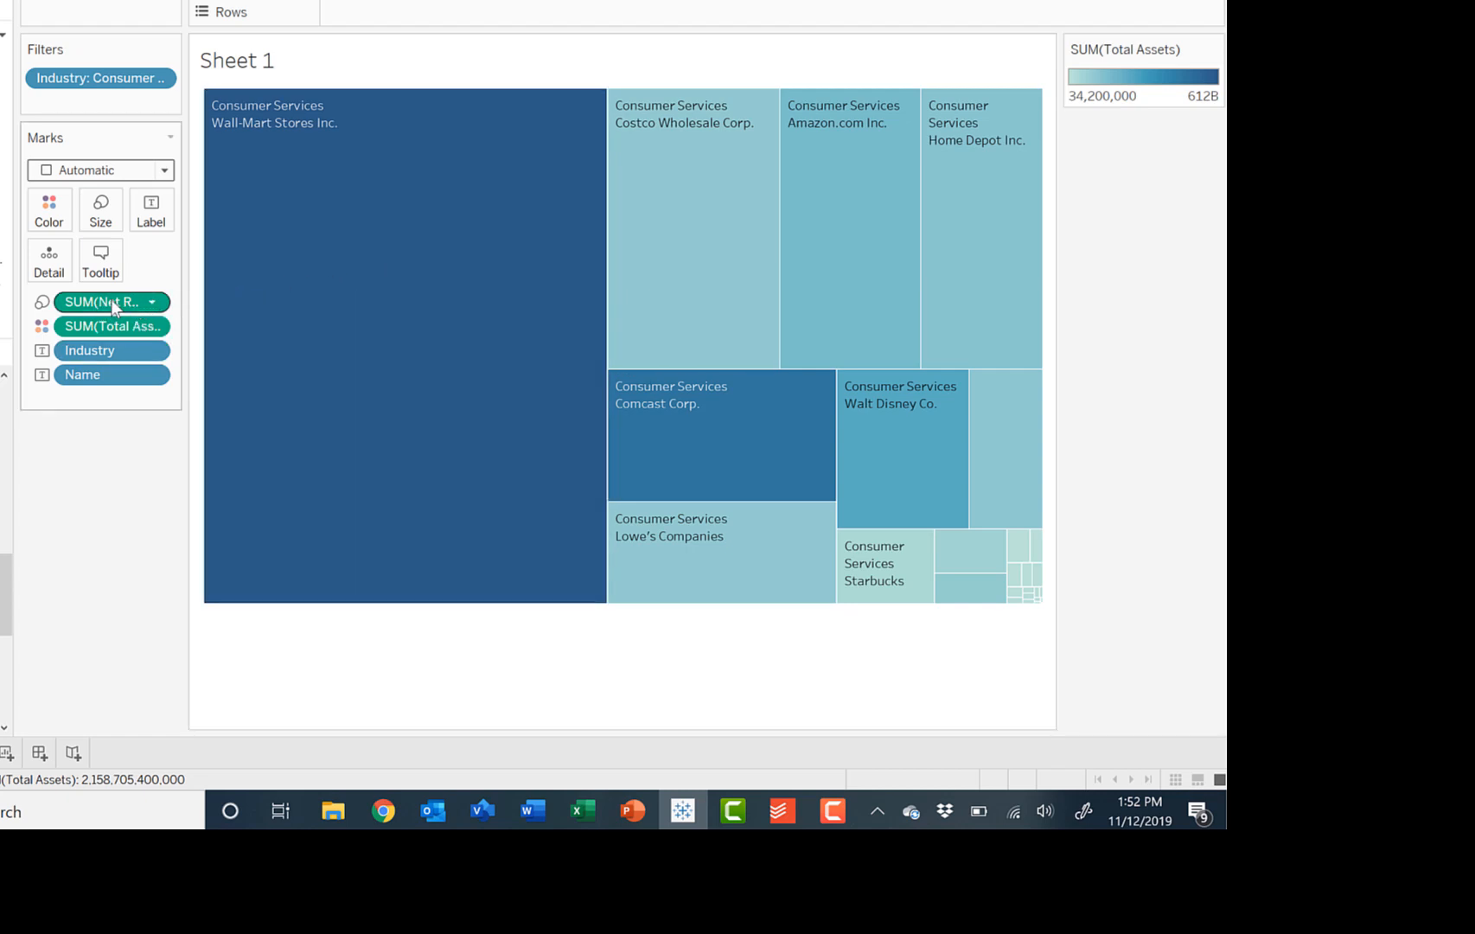
drag(86, 302, 226, 296)
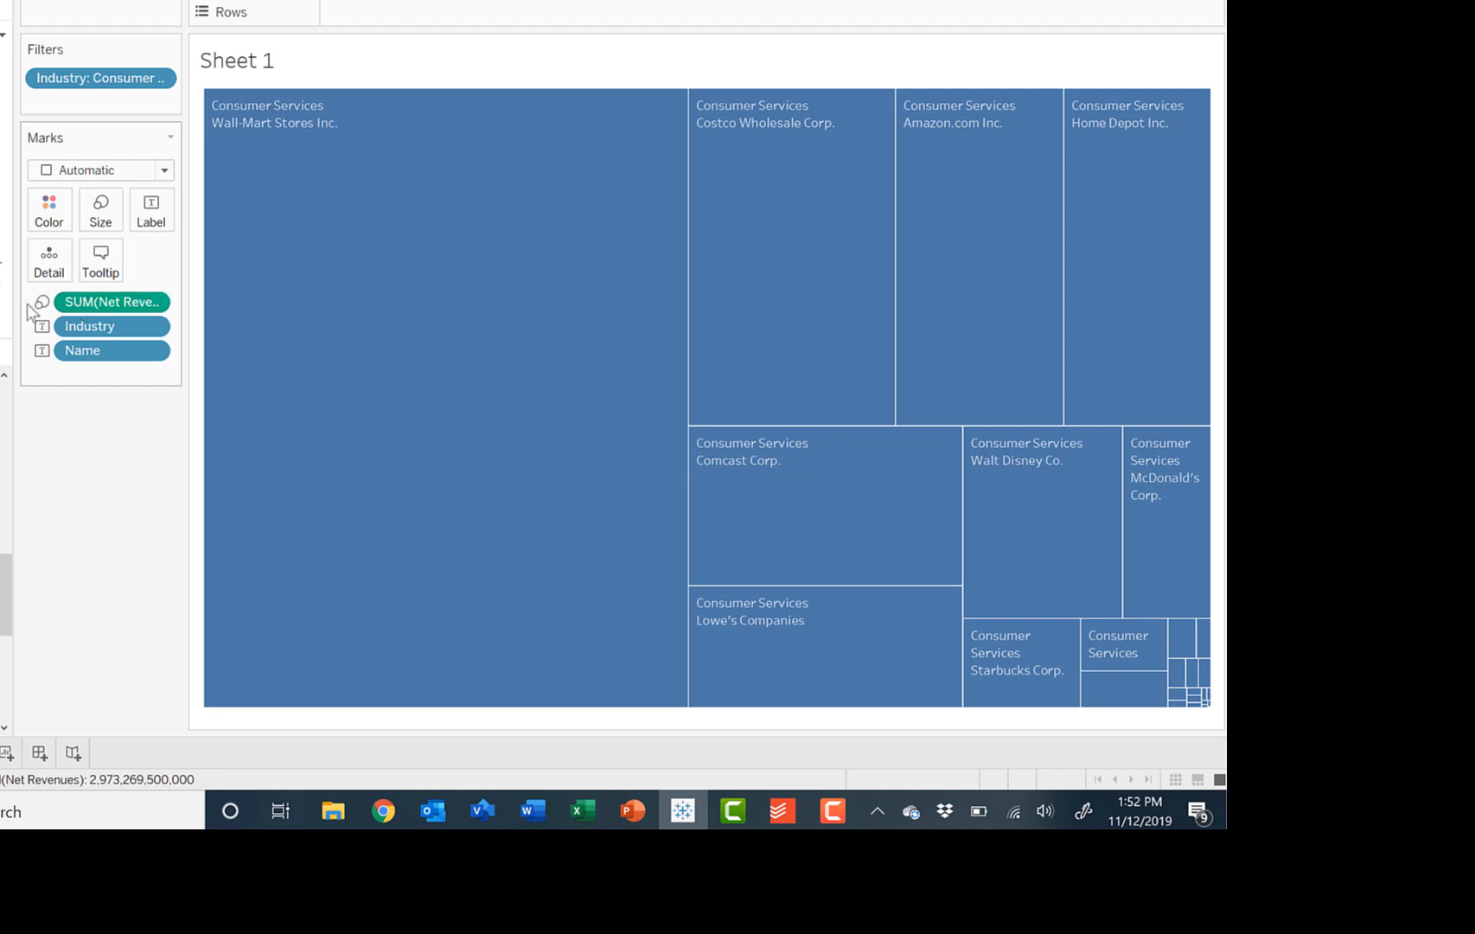
mouse_move(486, 363)
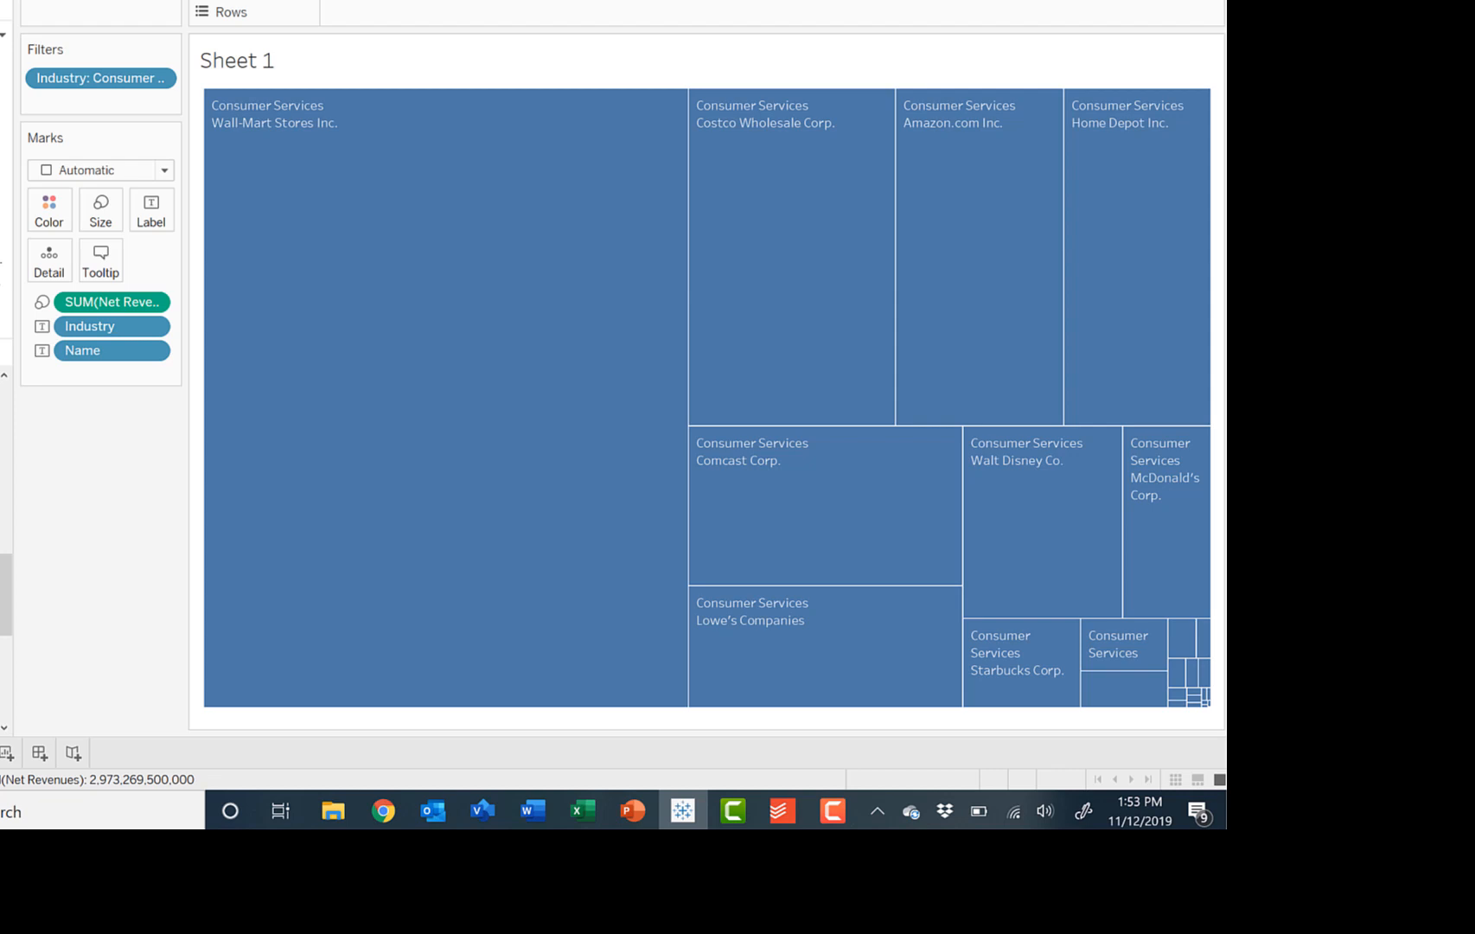
drag(86, 302, 51, 220)
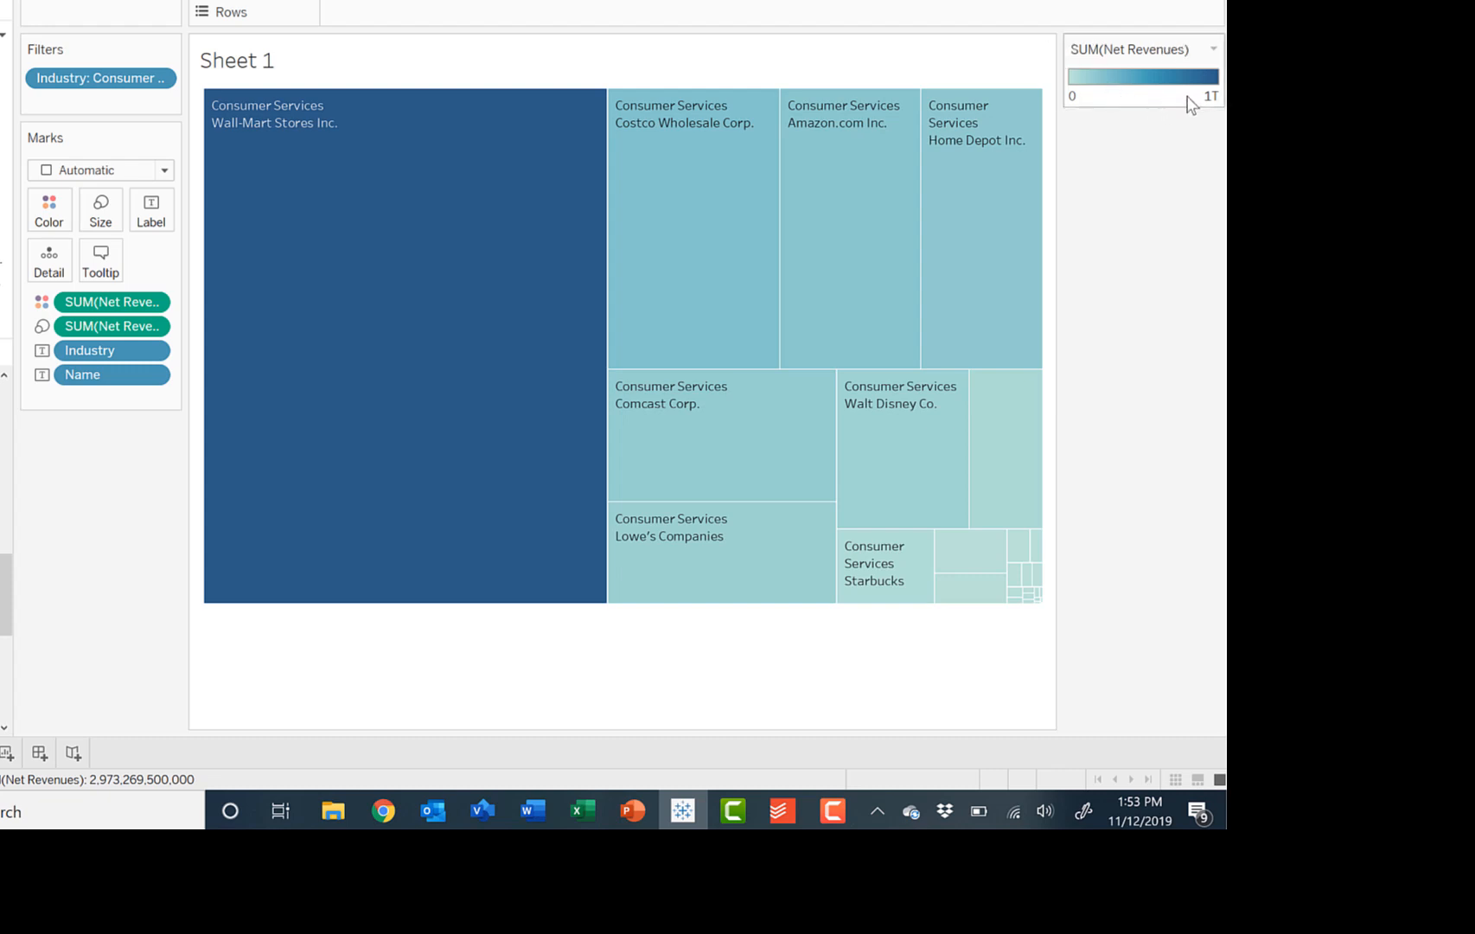
Change the treemap into a packed bubbles chart
mouse_move(352, 336)
click(1206, 2)
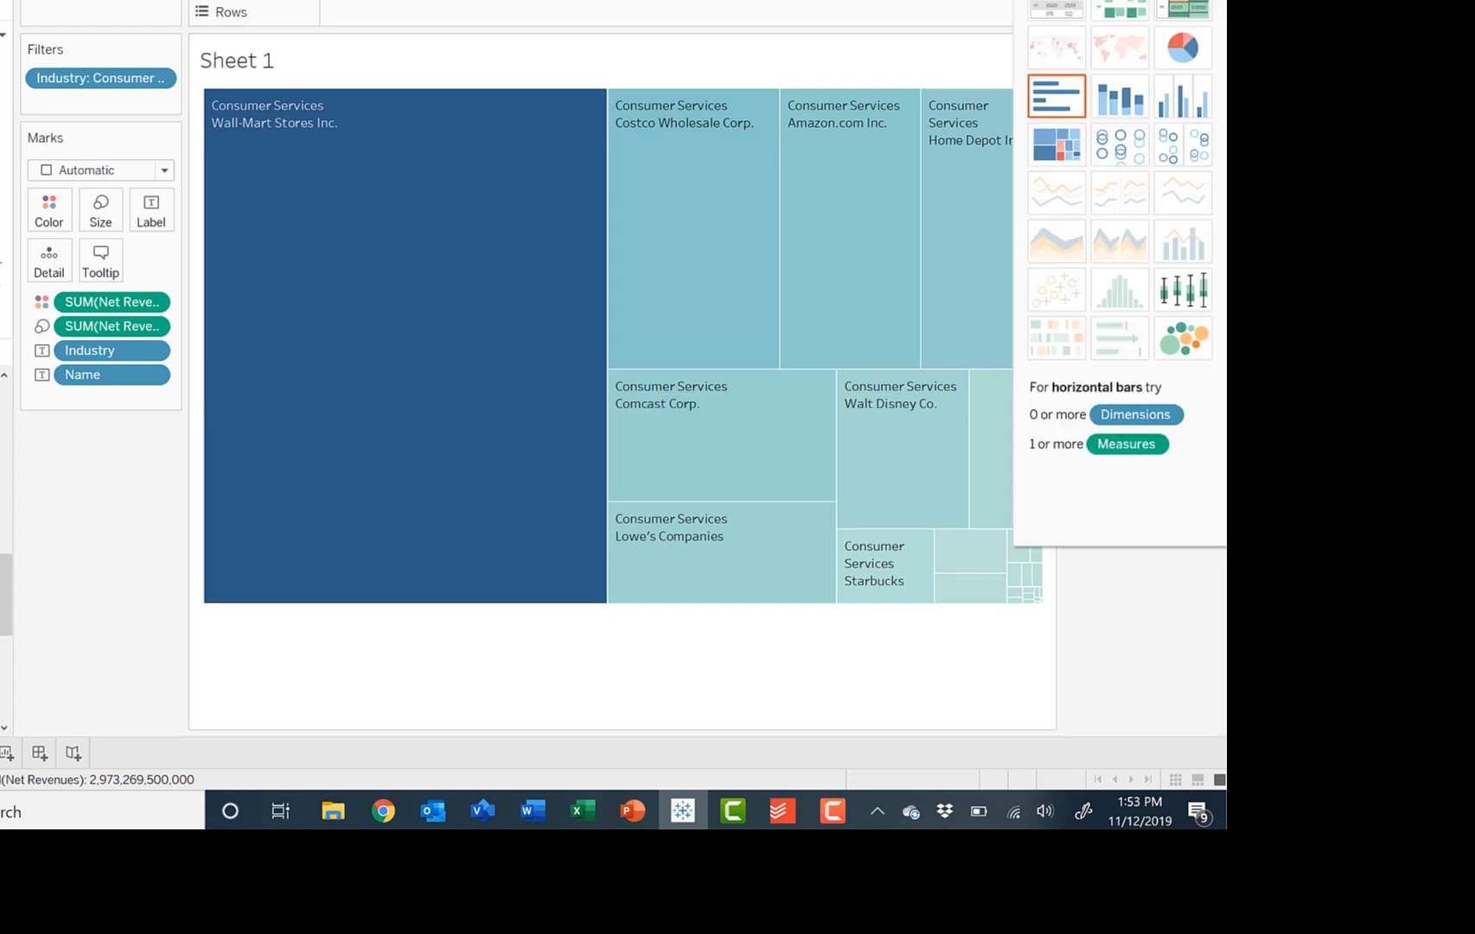
click(1191, 342)
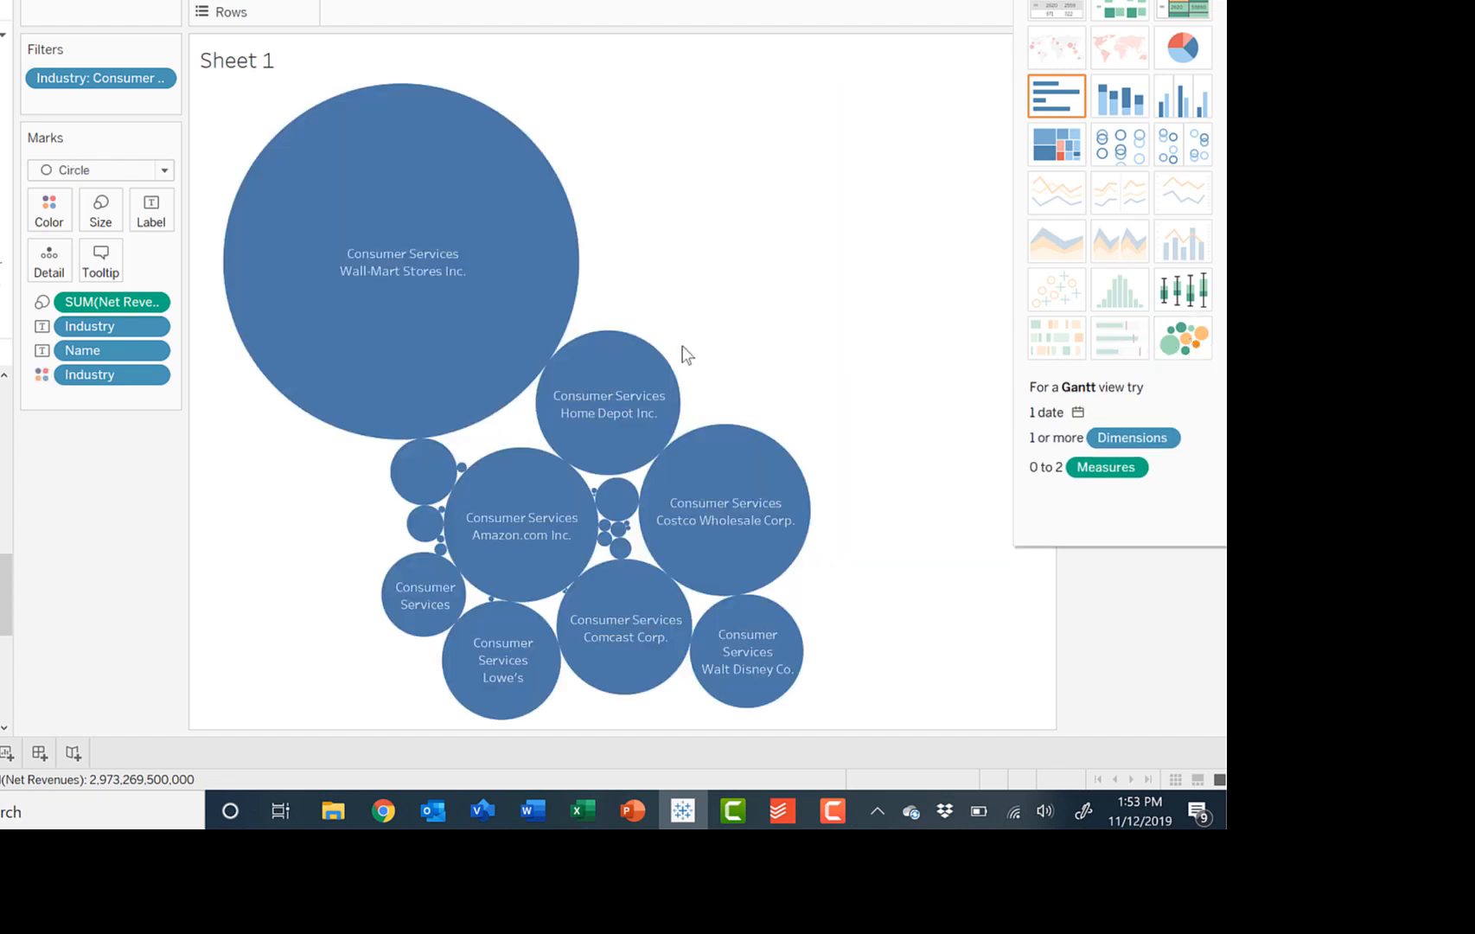
Color the packed bubbles by Net Revenues in place of Industry
mouse_move(504, 270)
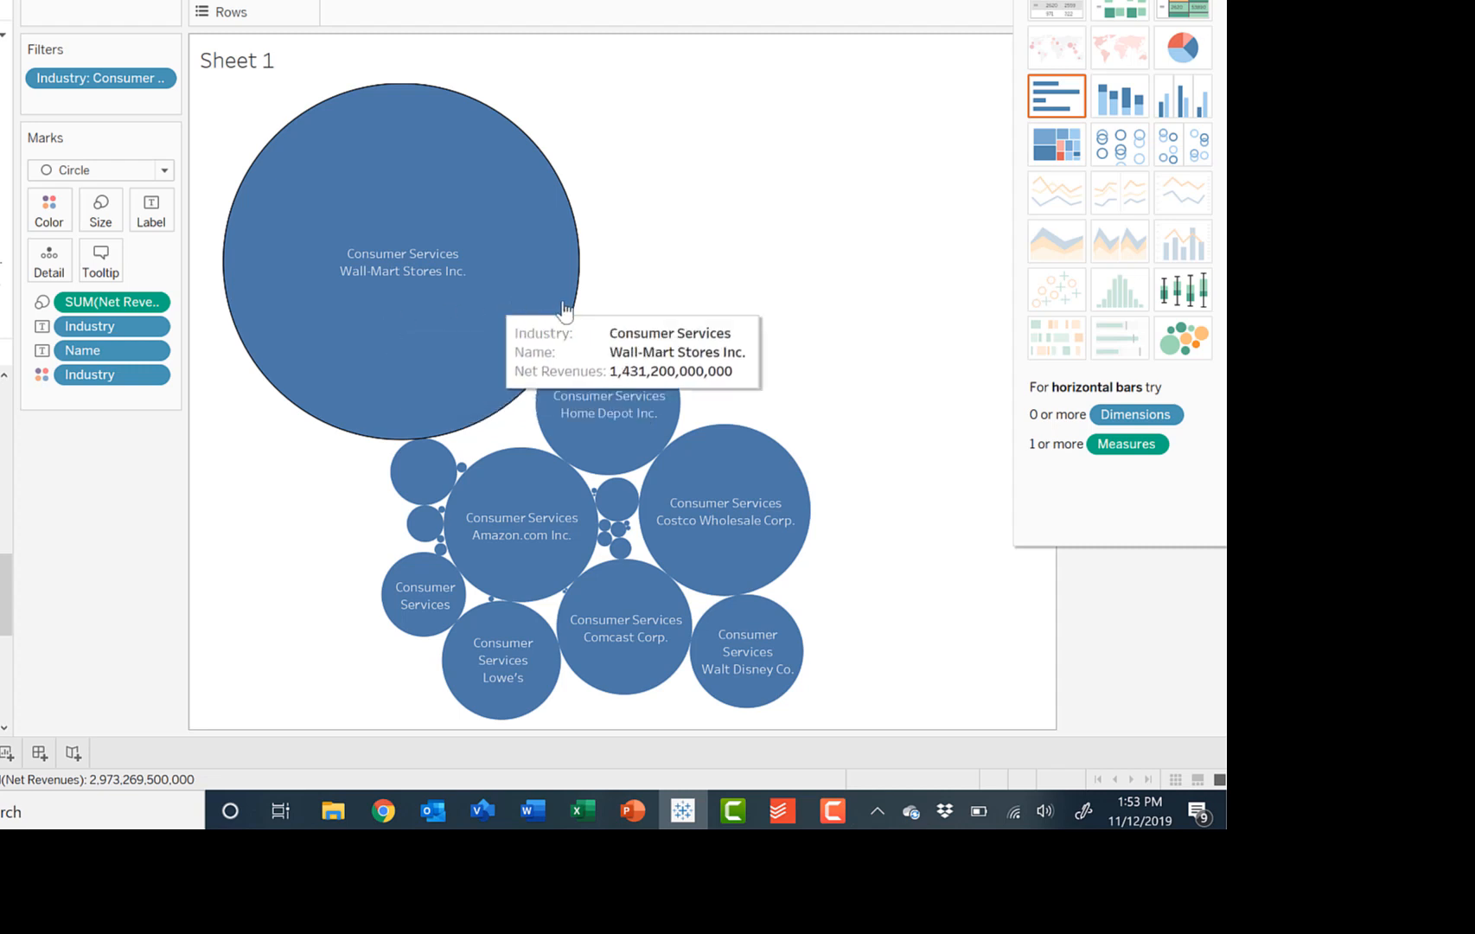
mouse_move(599, 417)
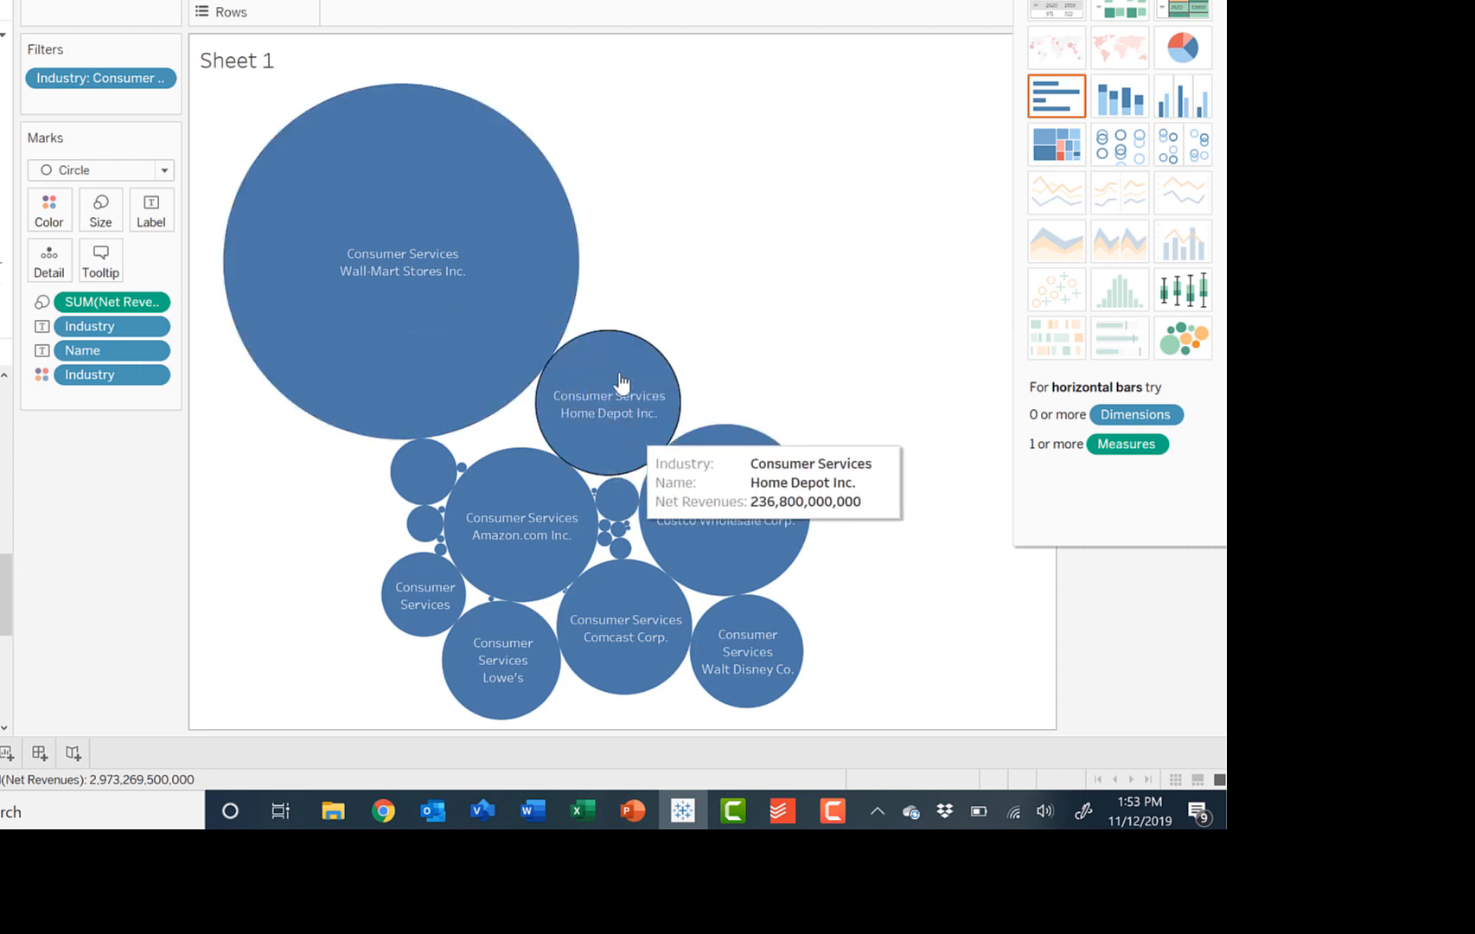
mouse_move(697, 566)
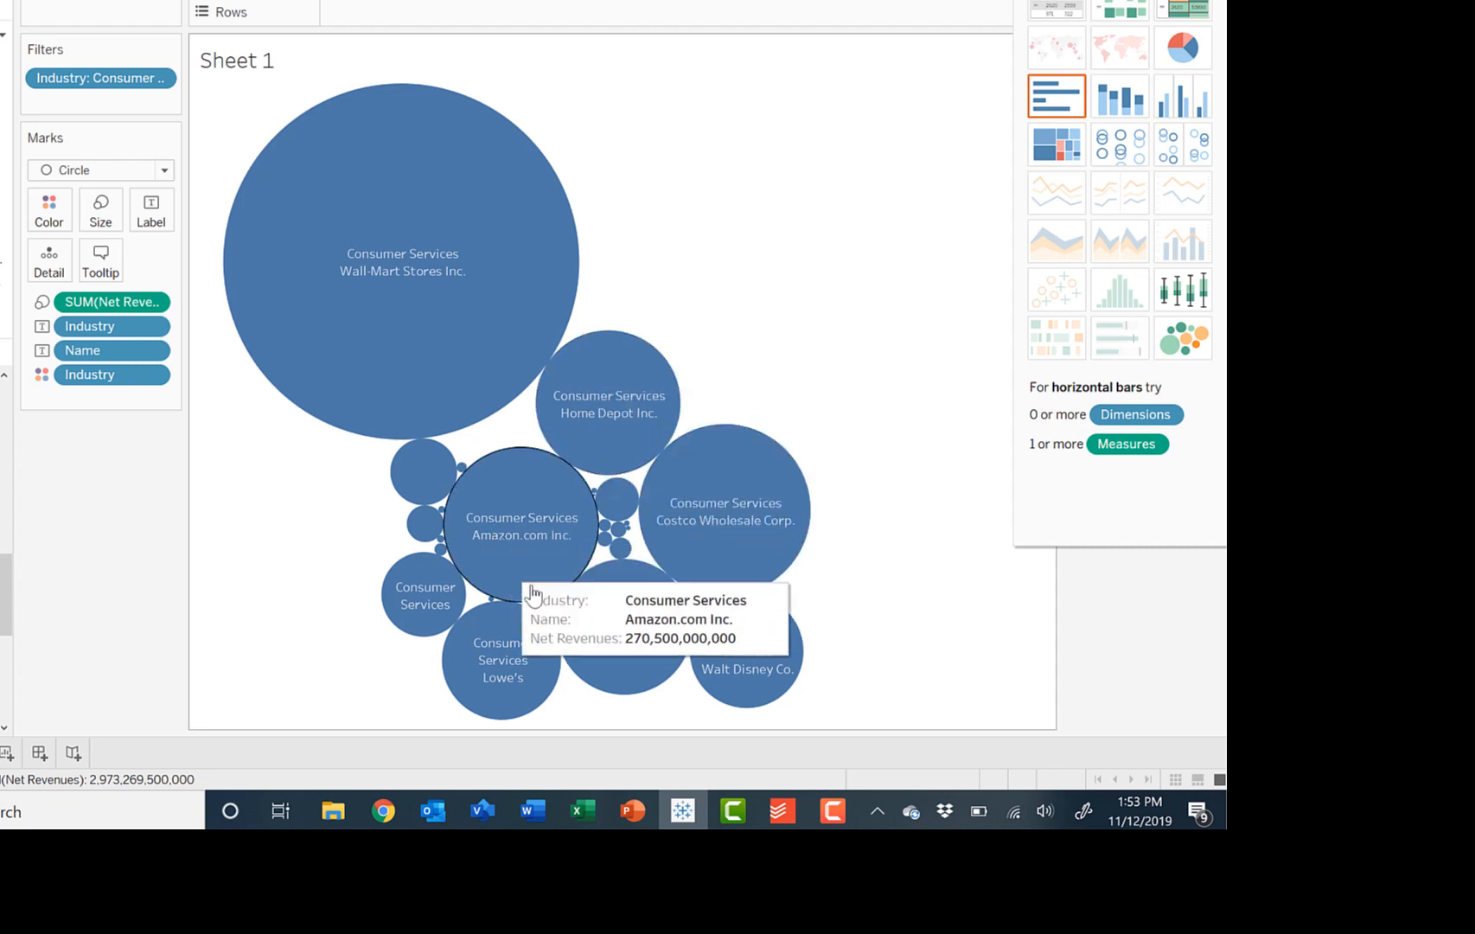
mouse_move(730, 675)
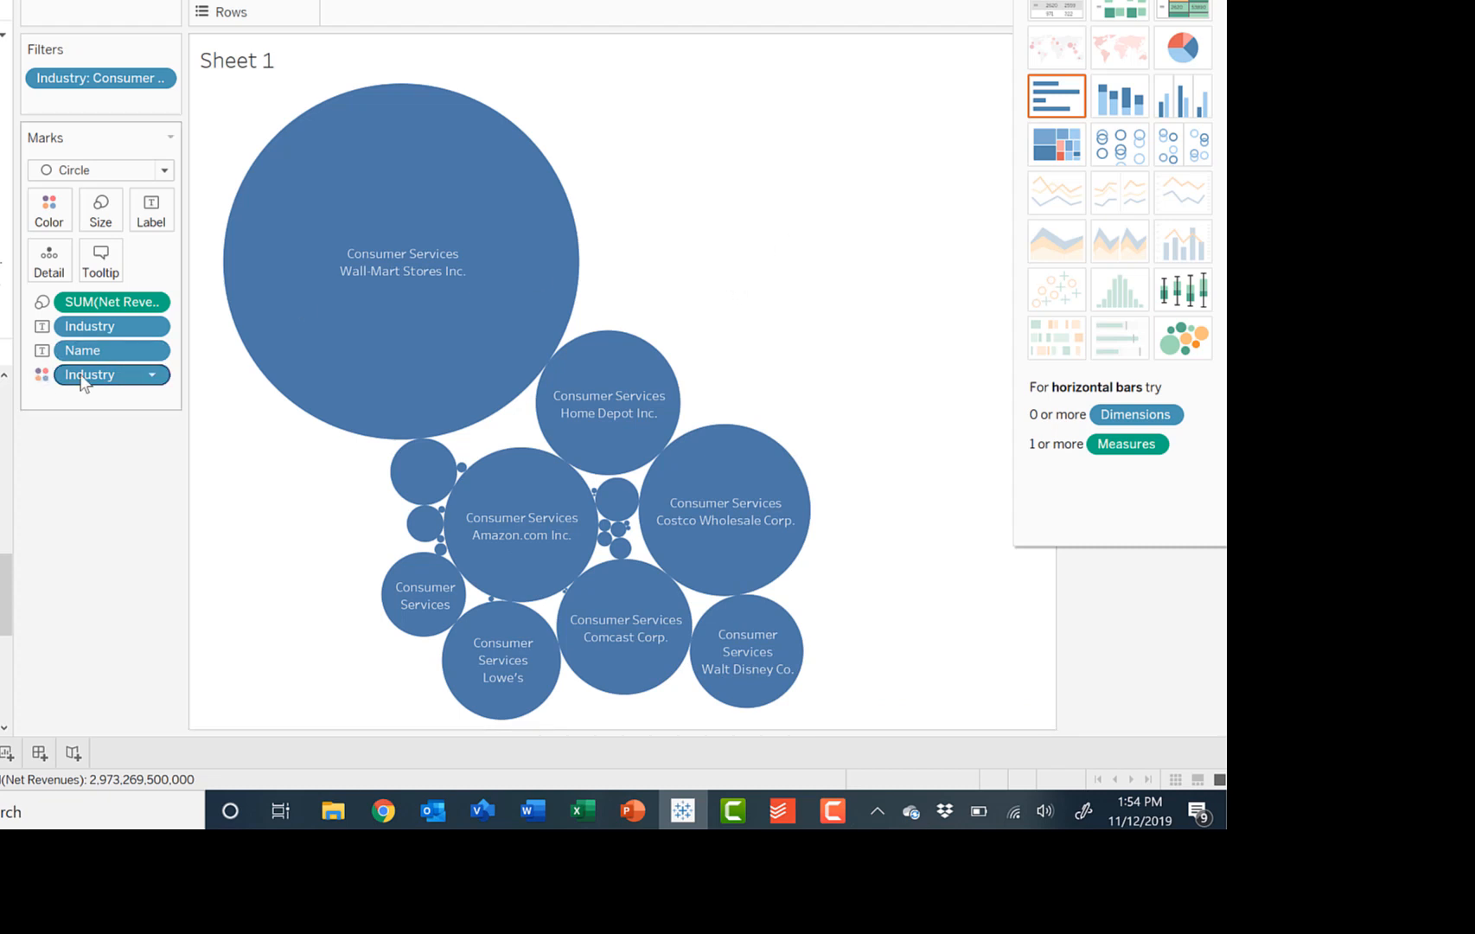
mouse_move(83, 383)
mouse_down()
mouse_move(61, 337)
mouse_move(102, 381)
mouse_move(80, 377)
mouse_up()
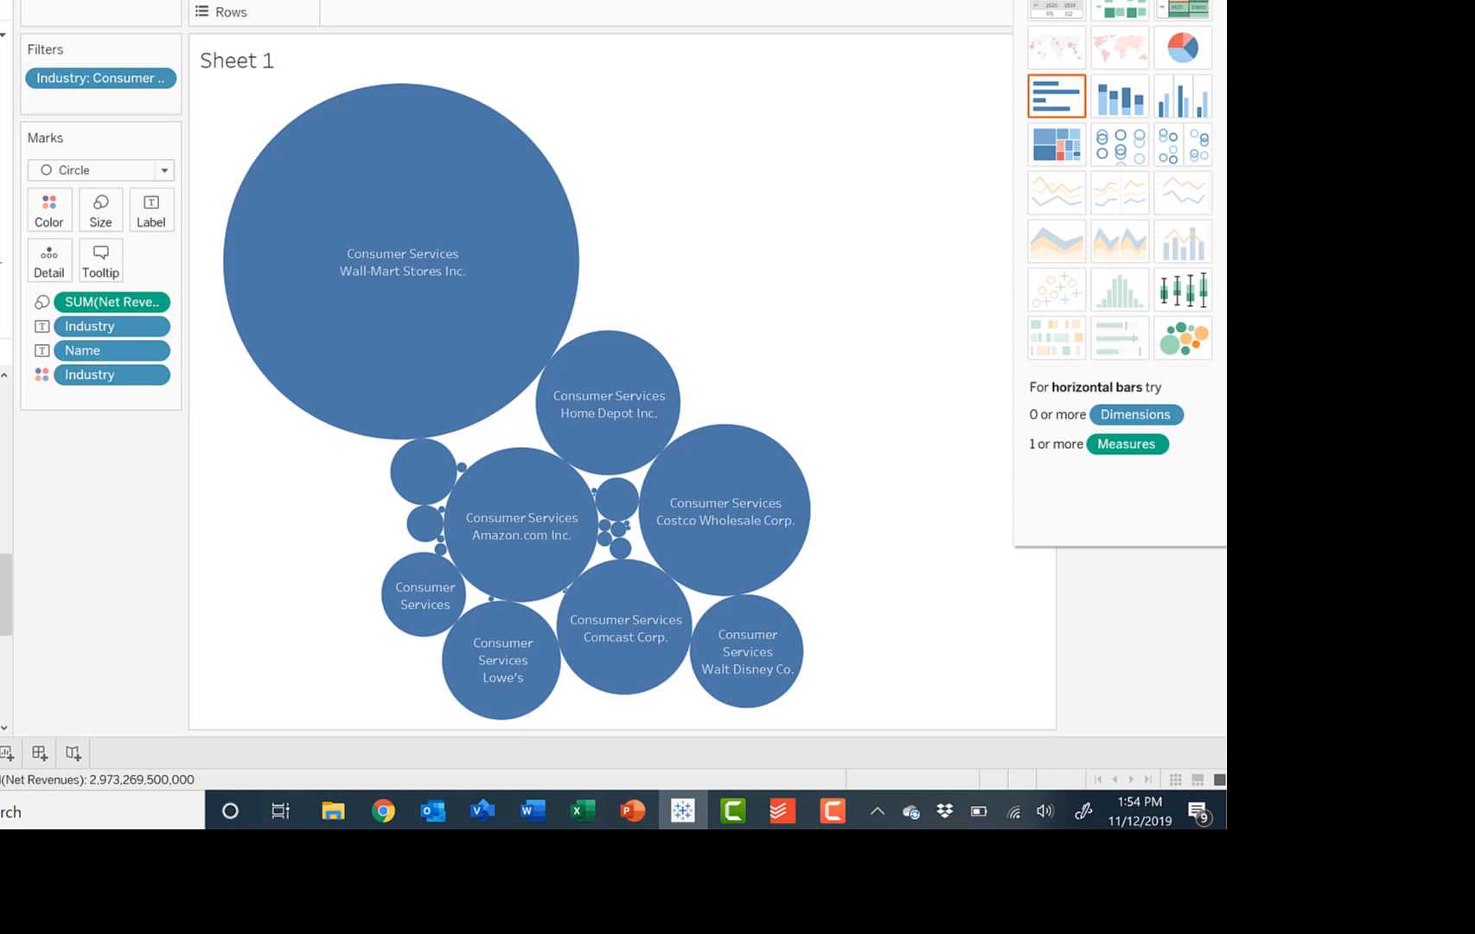
drag(4, 629, 48, 216)
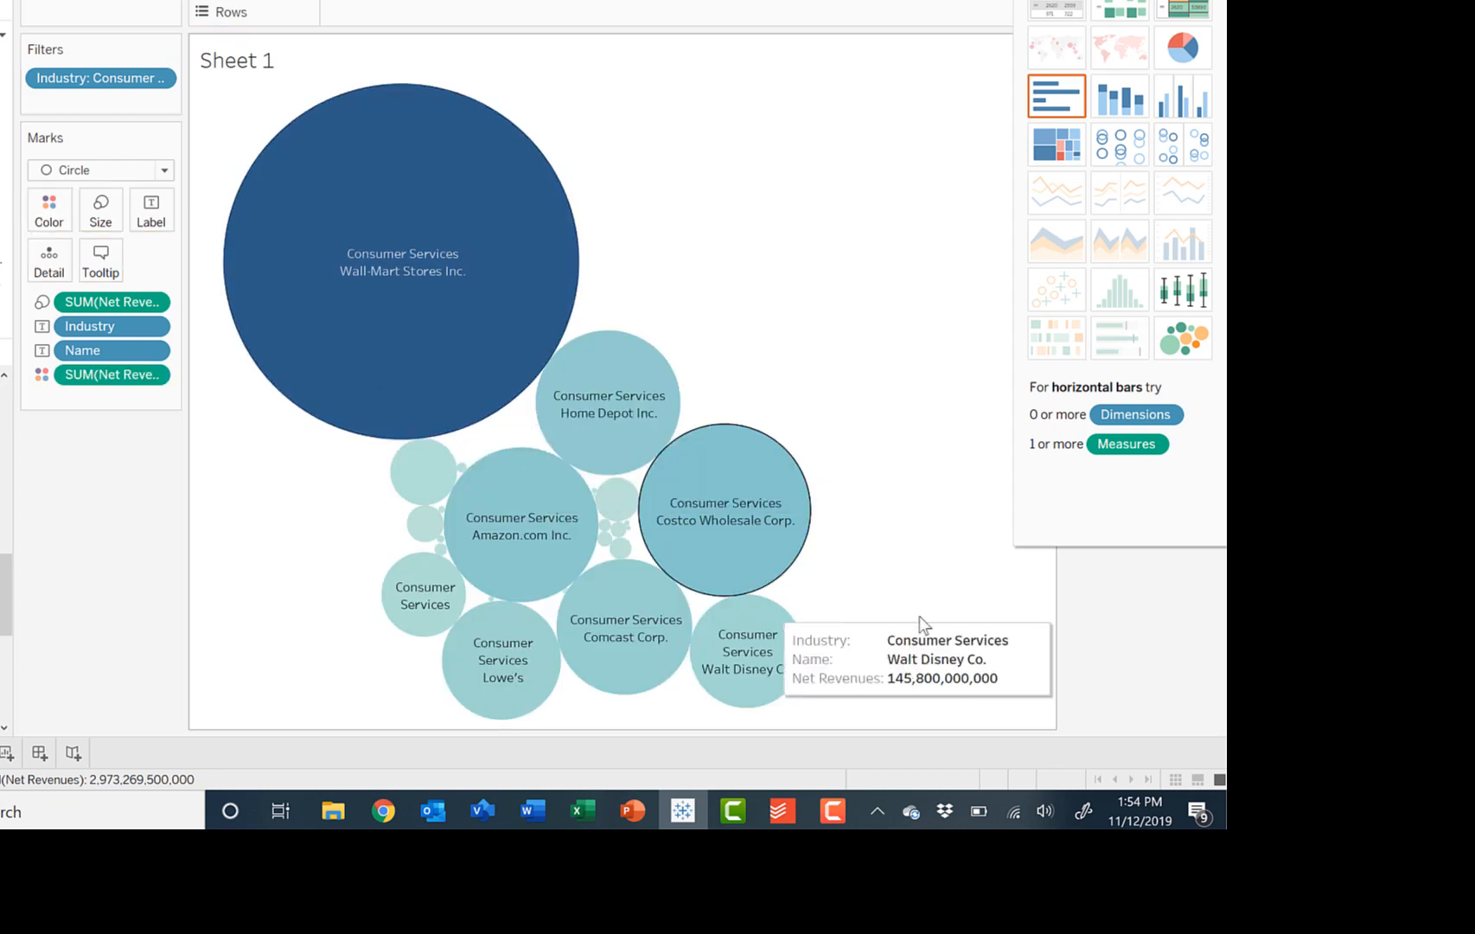
Apply the Green palette to the Net Revenues coloring of the packed bubbles and hide the chart type chooser
click(53, 221)
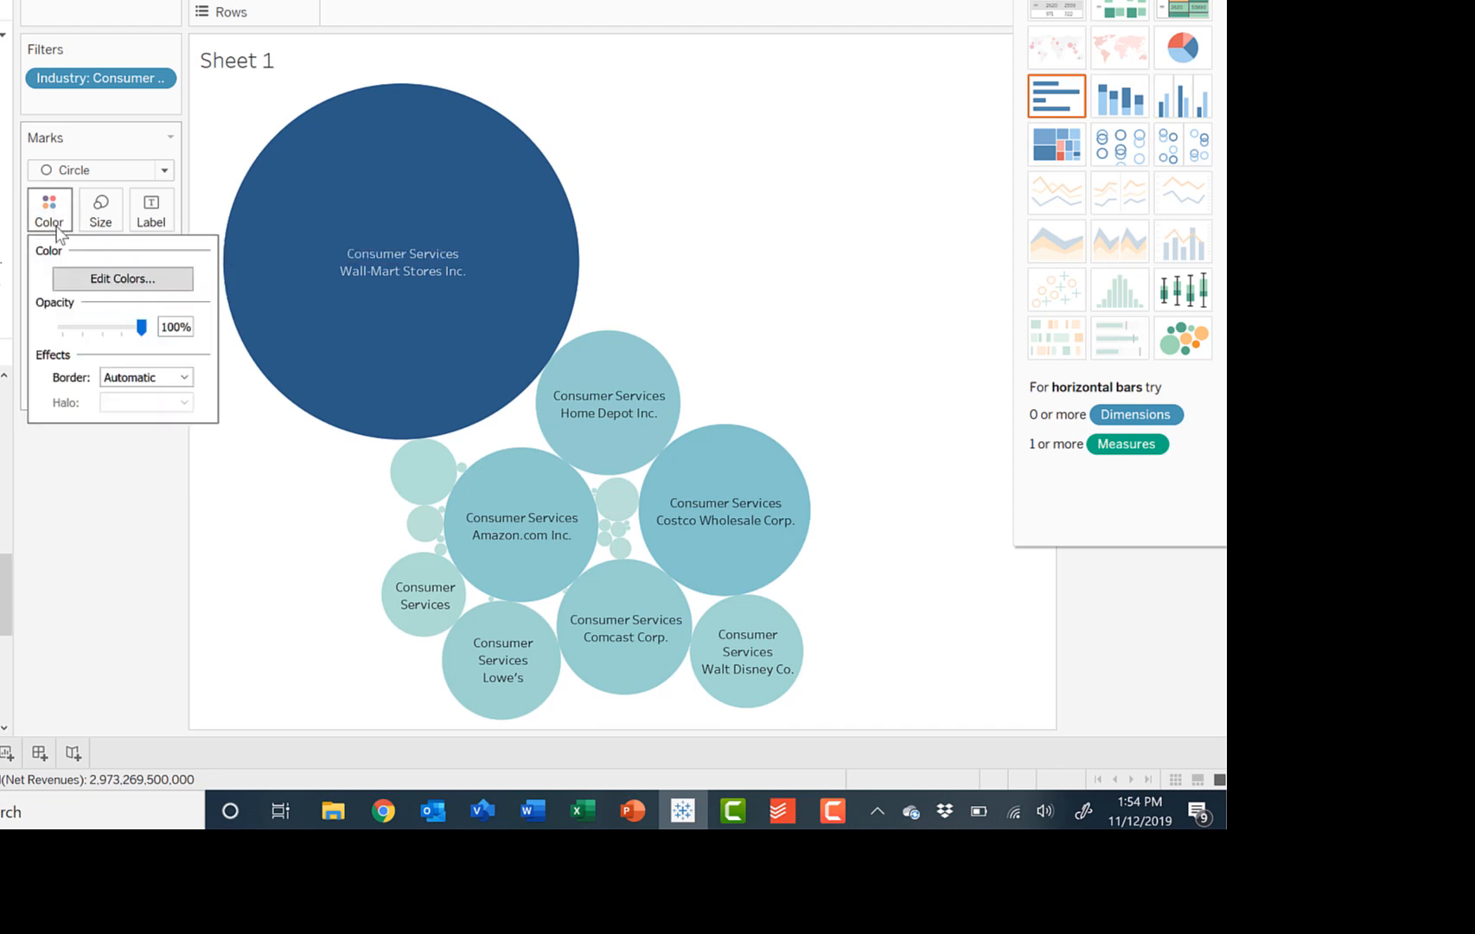
click(113, 284)
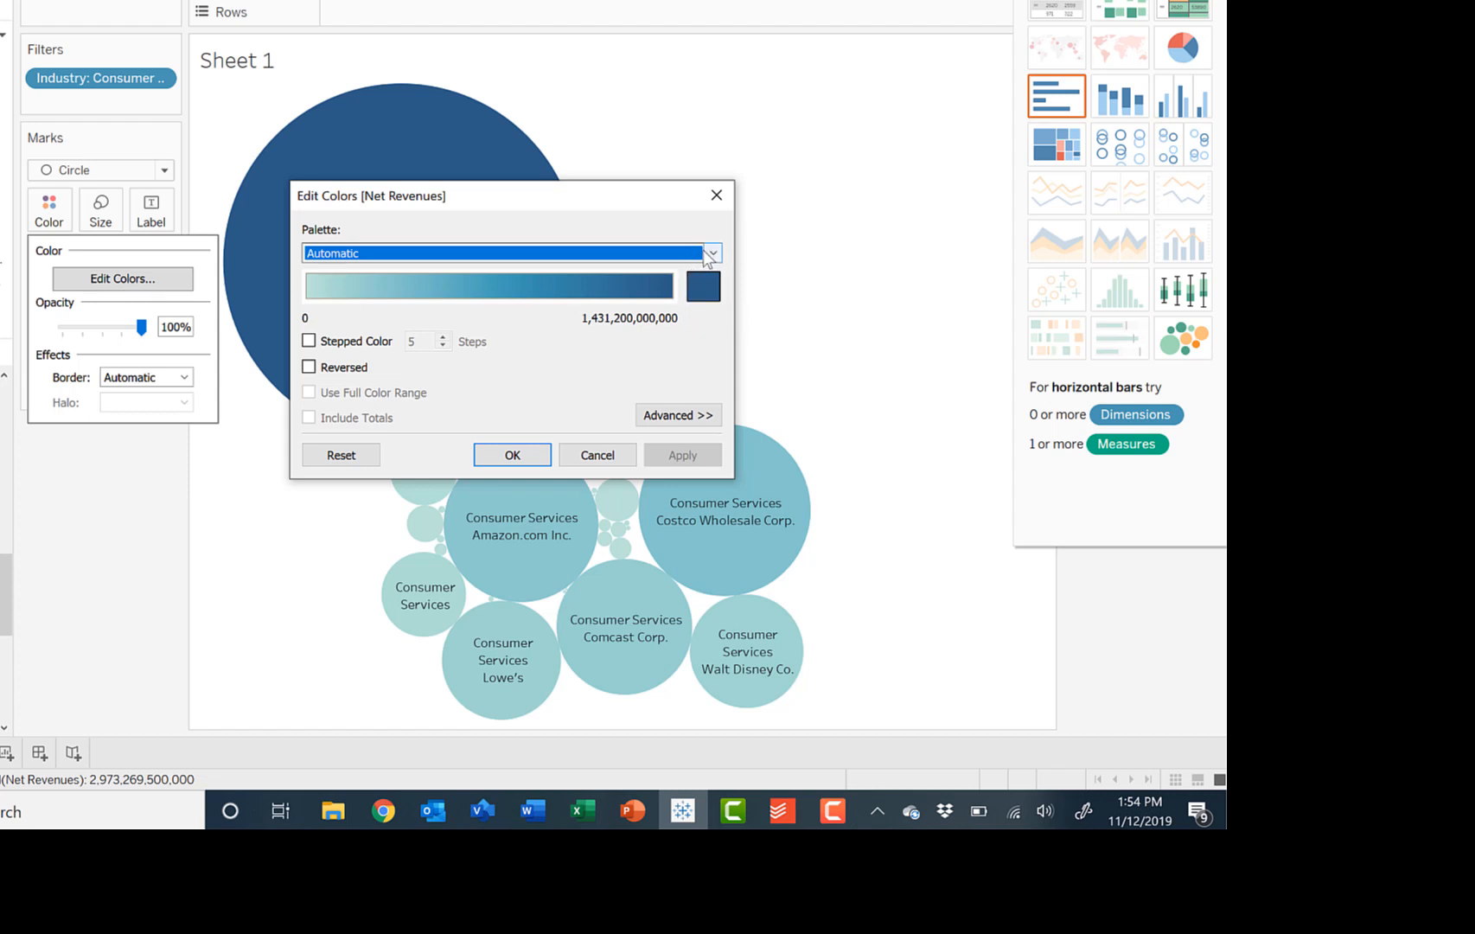
click(710, 254)
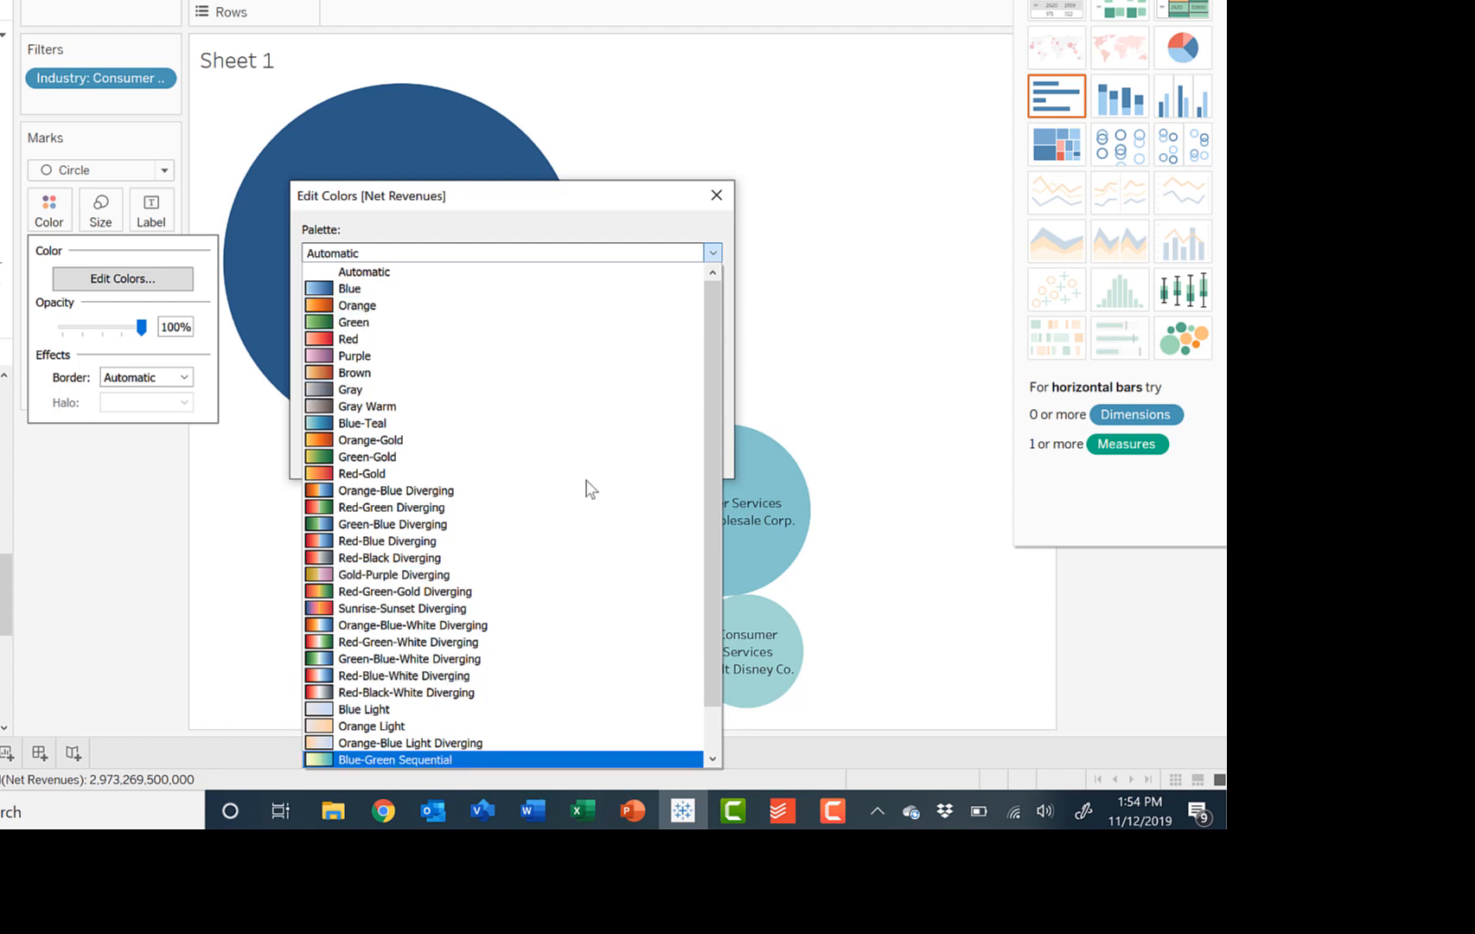
click(525, 320)
click(511, 455)
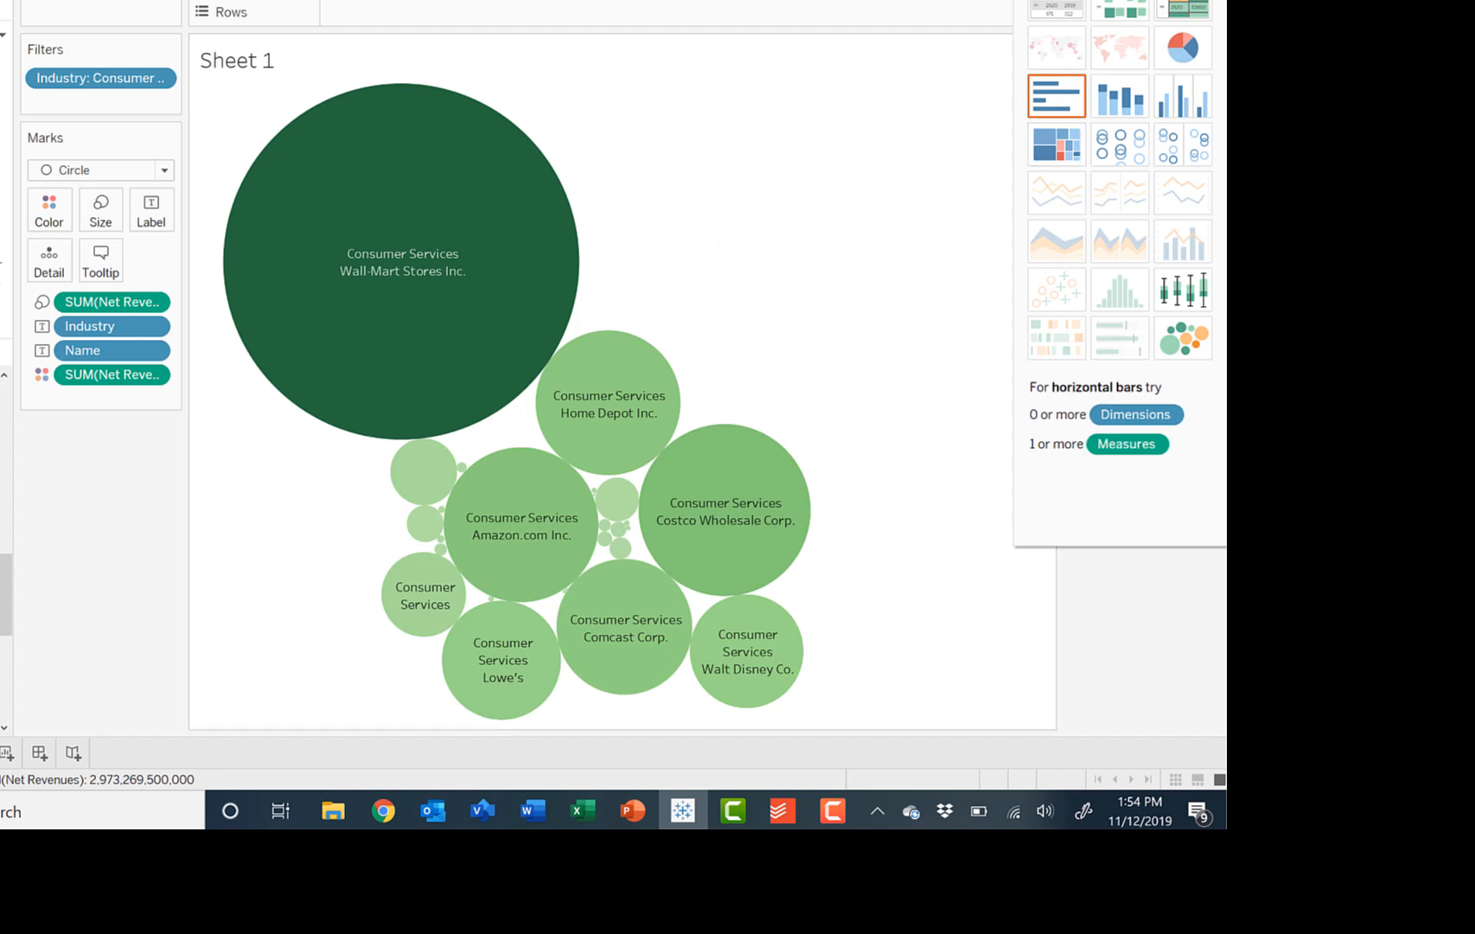
click(1182, 1)
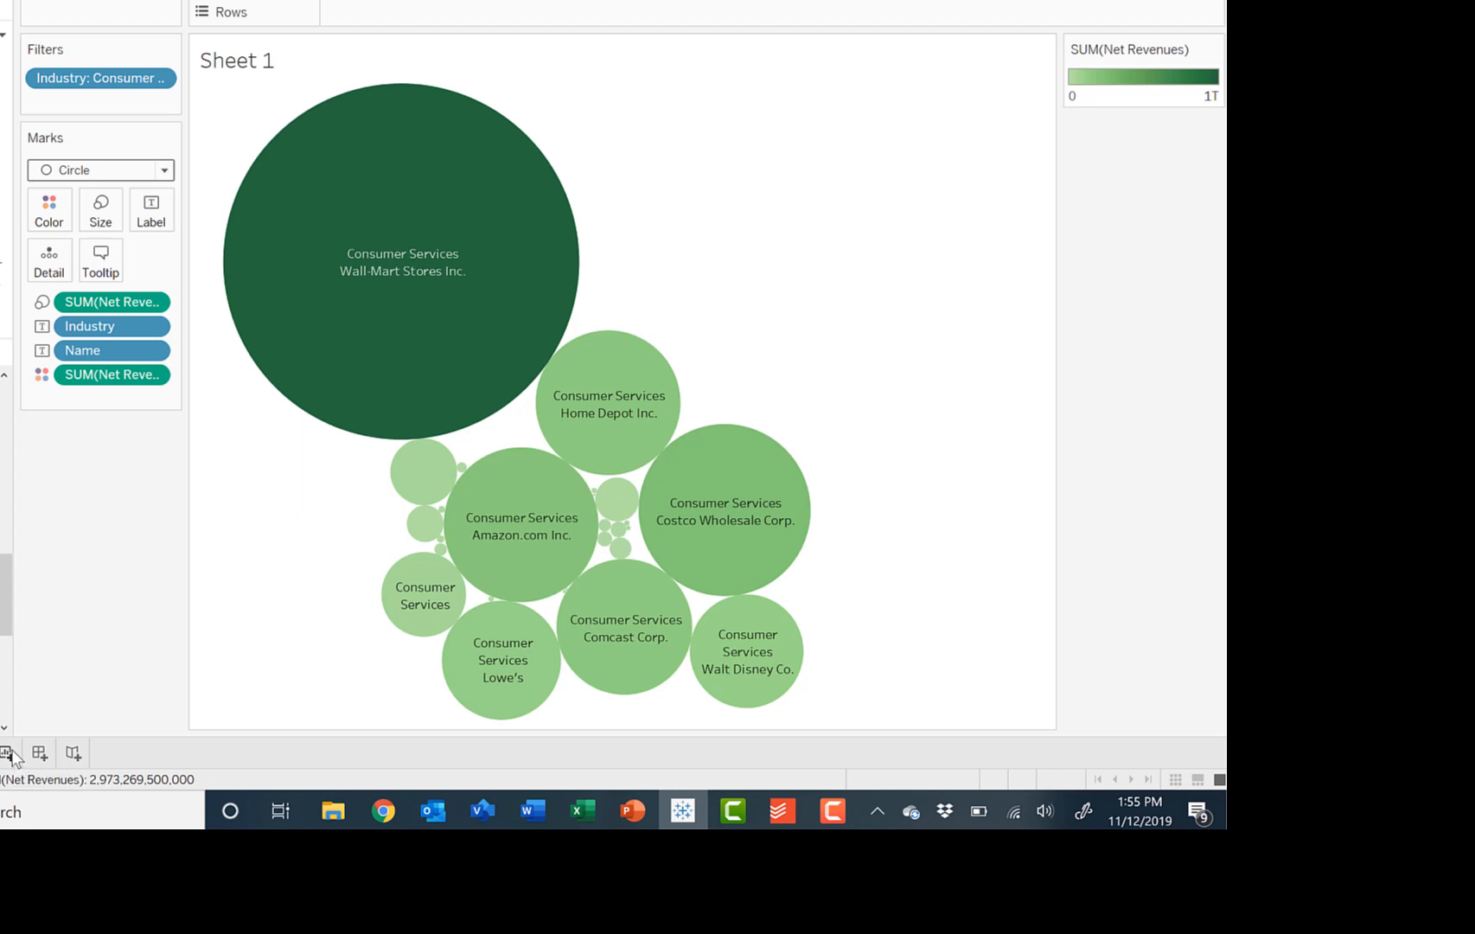
Add a new worksheet and start a calculated field named Margin
click(9, 753)
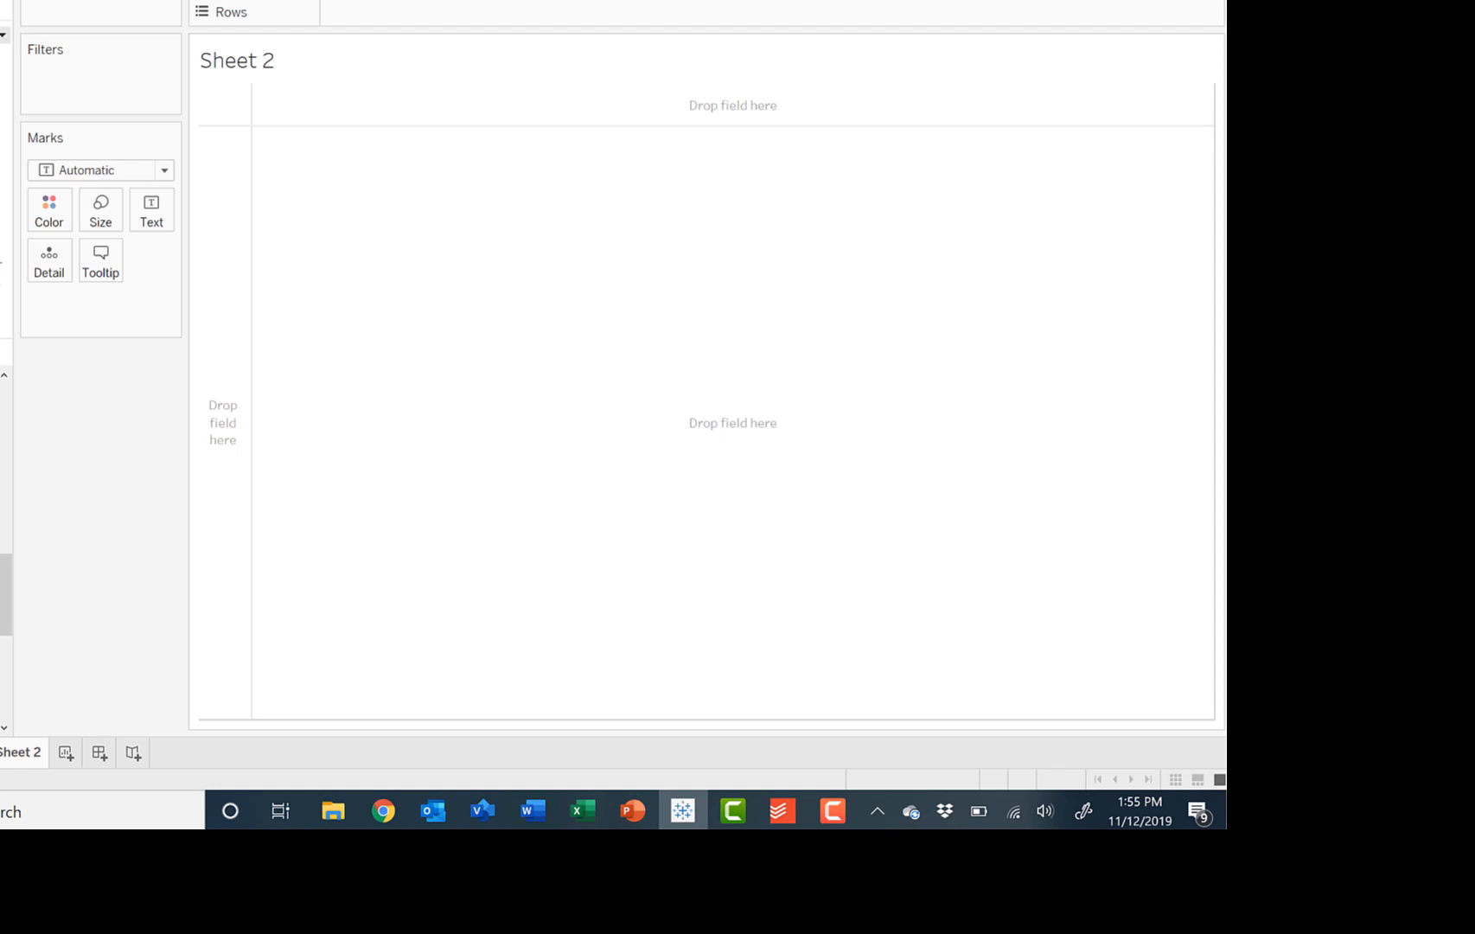
click(4, 35)
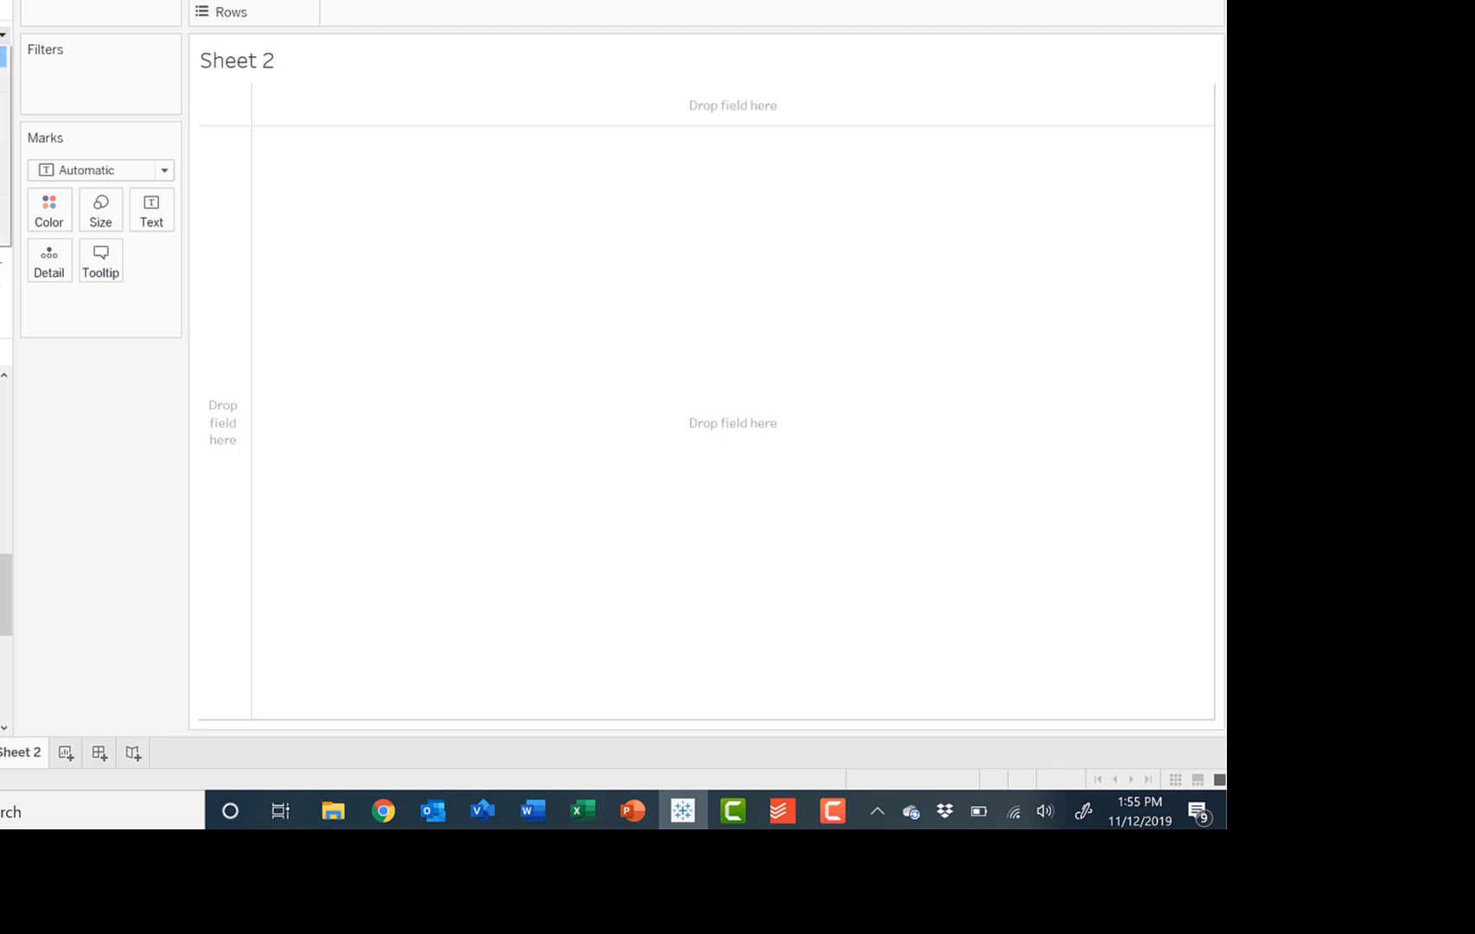
click(4, 57)
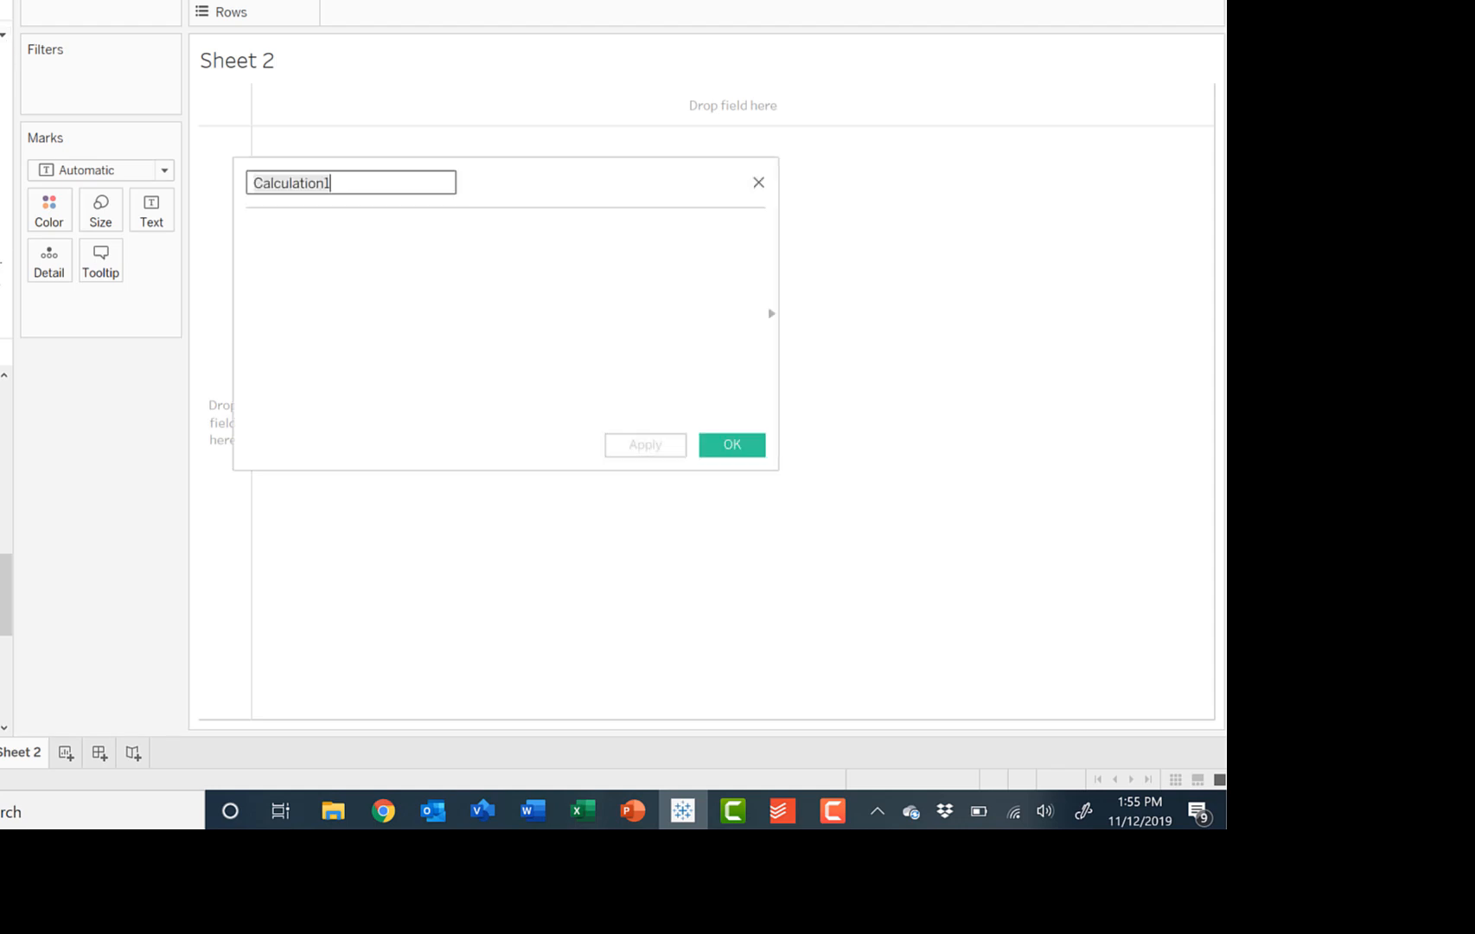
drag(356, 182, 208, 172)
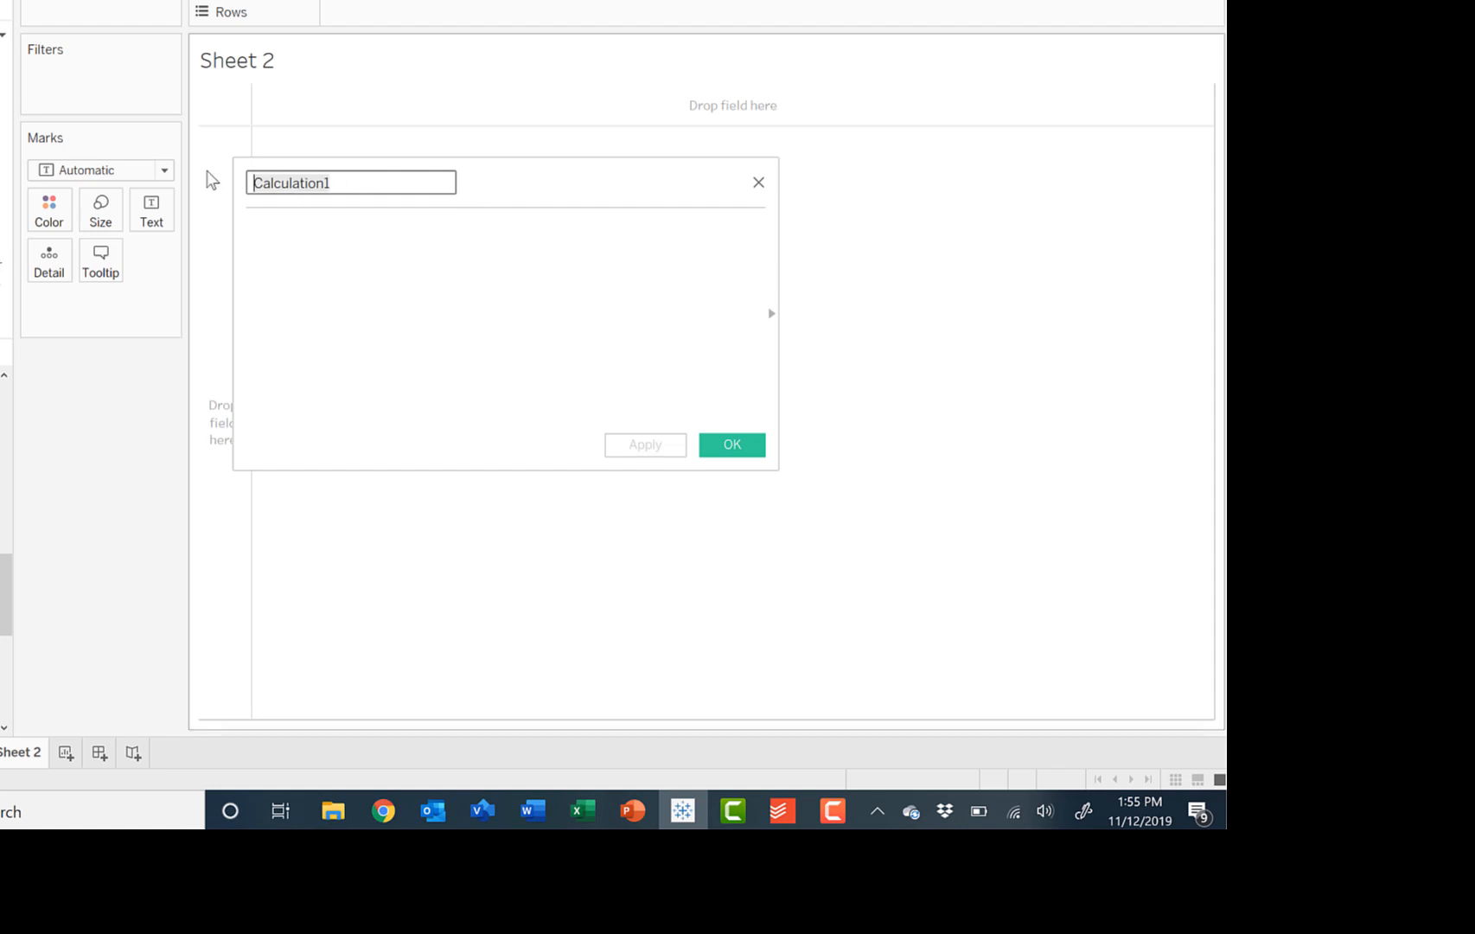
text(Margin)
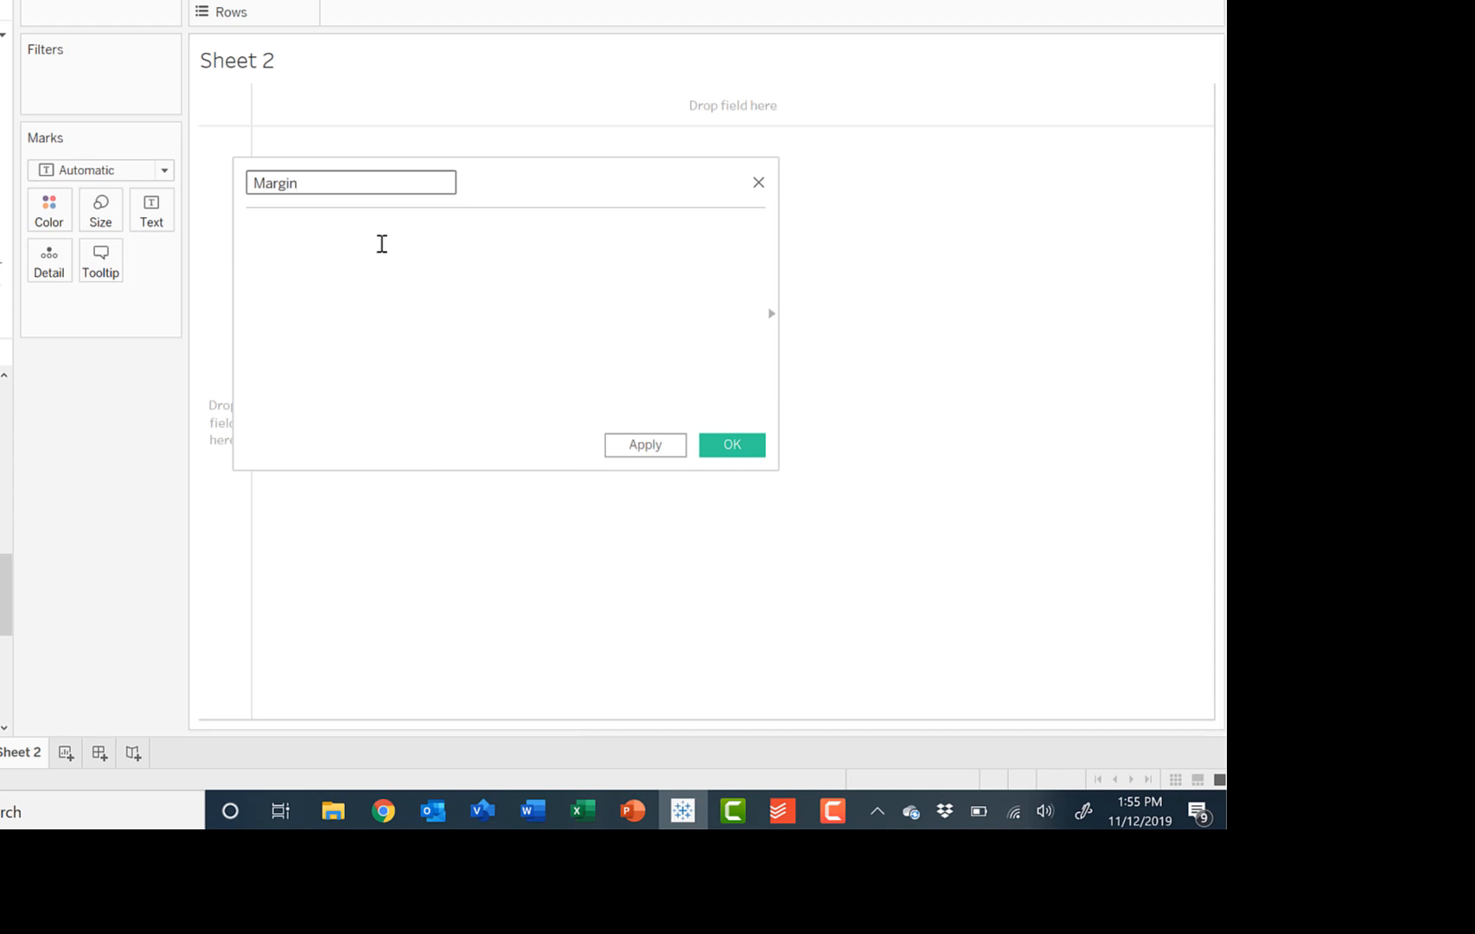
Define the Margin calculation as [Net Income]/[Net Revenues] and save the field
click(381, 243)
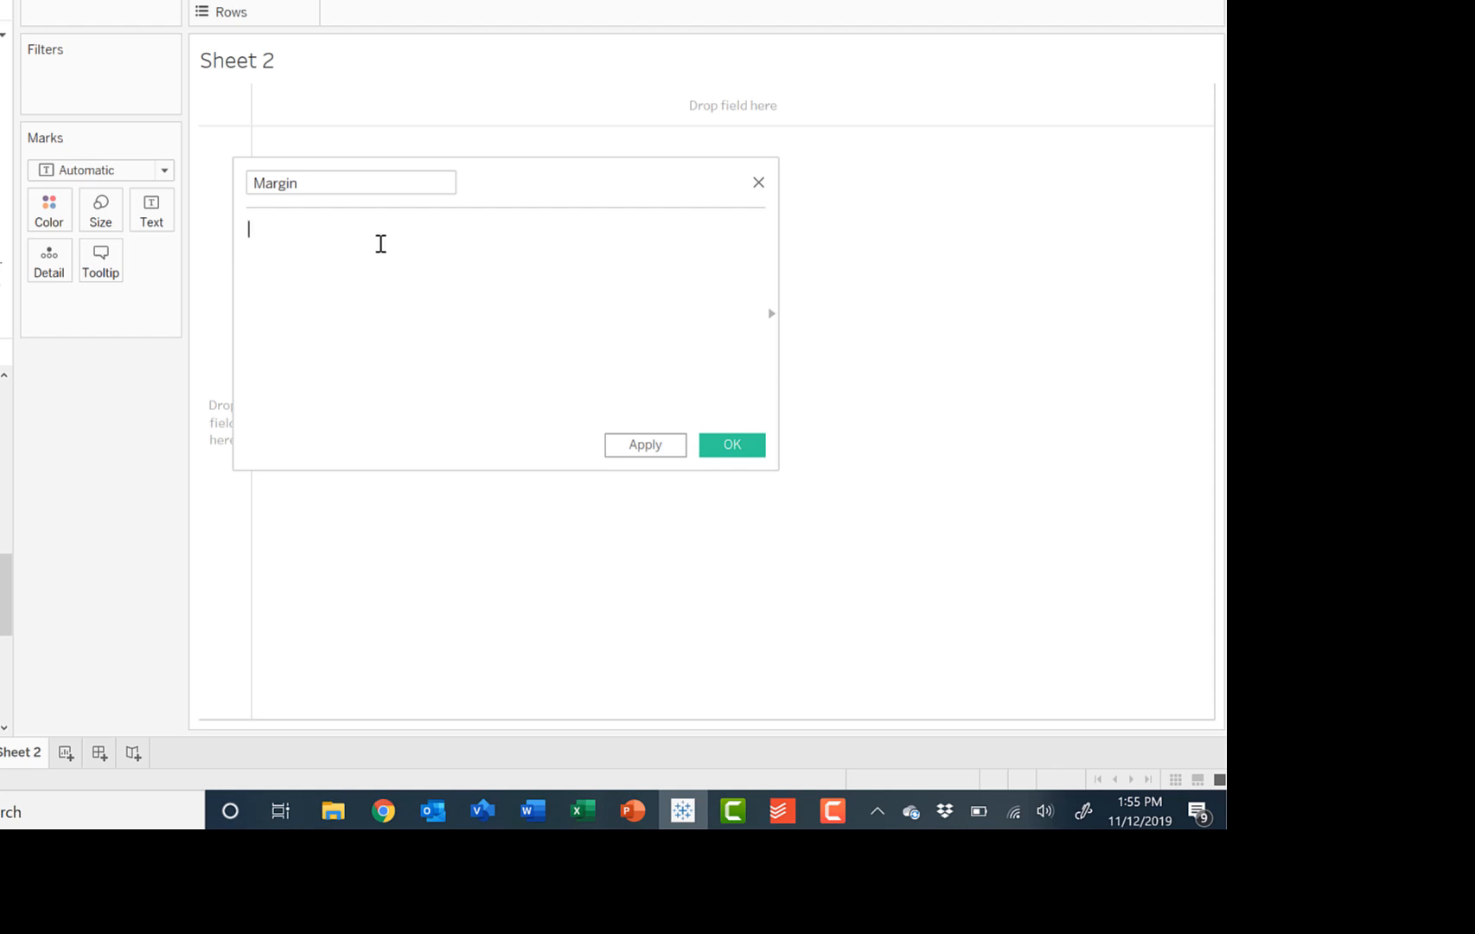
text(Net)
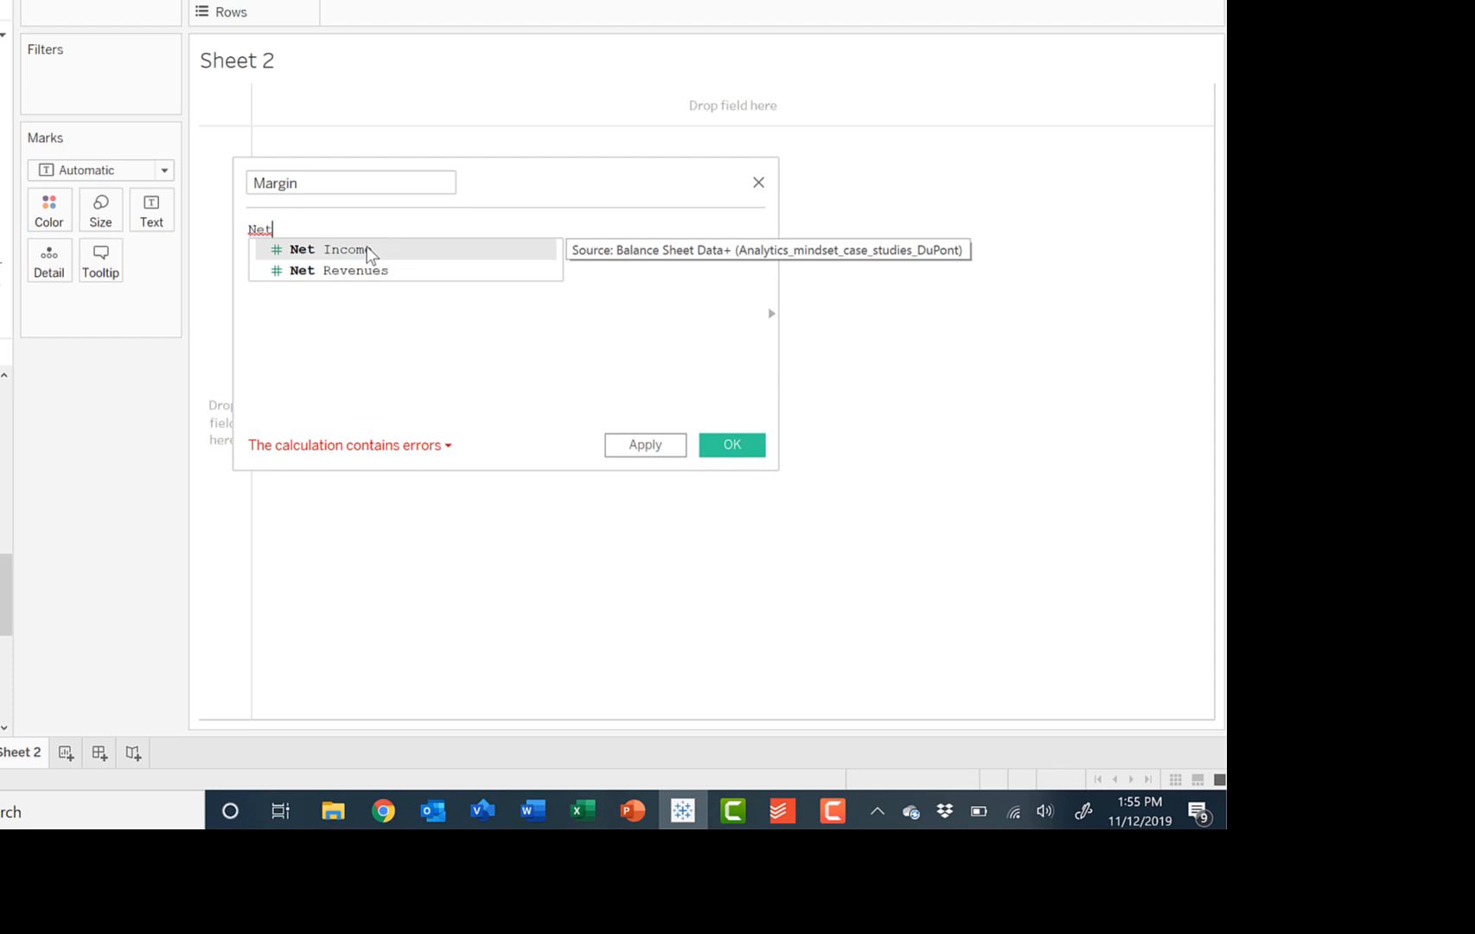
click(367, 250)
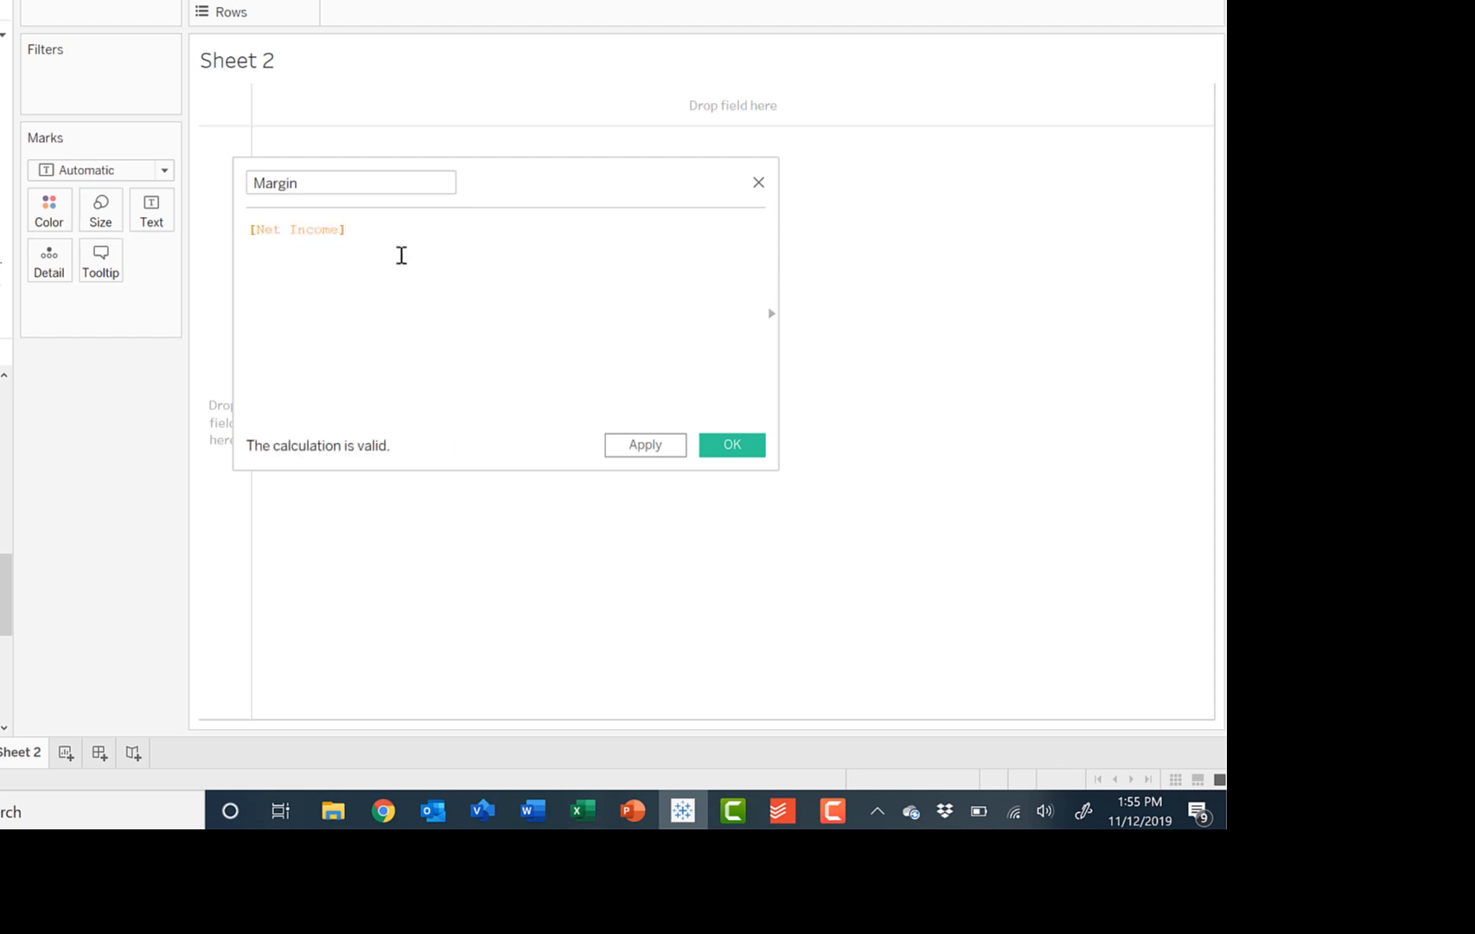
text(/)
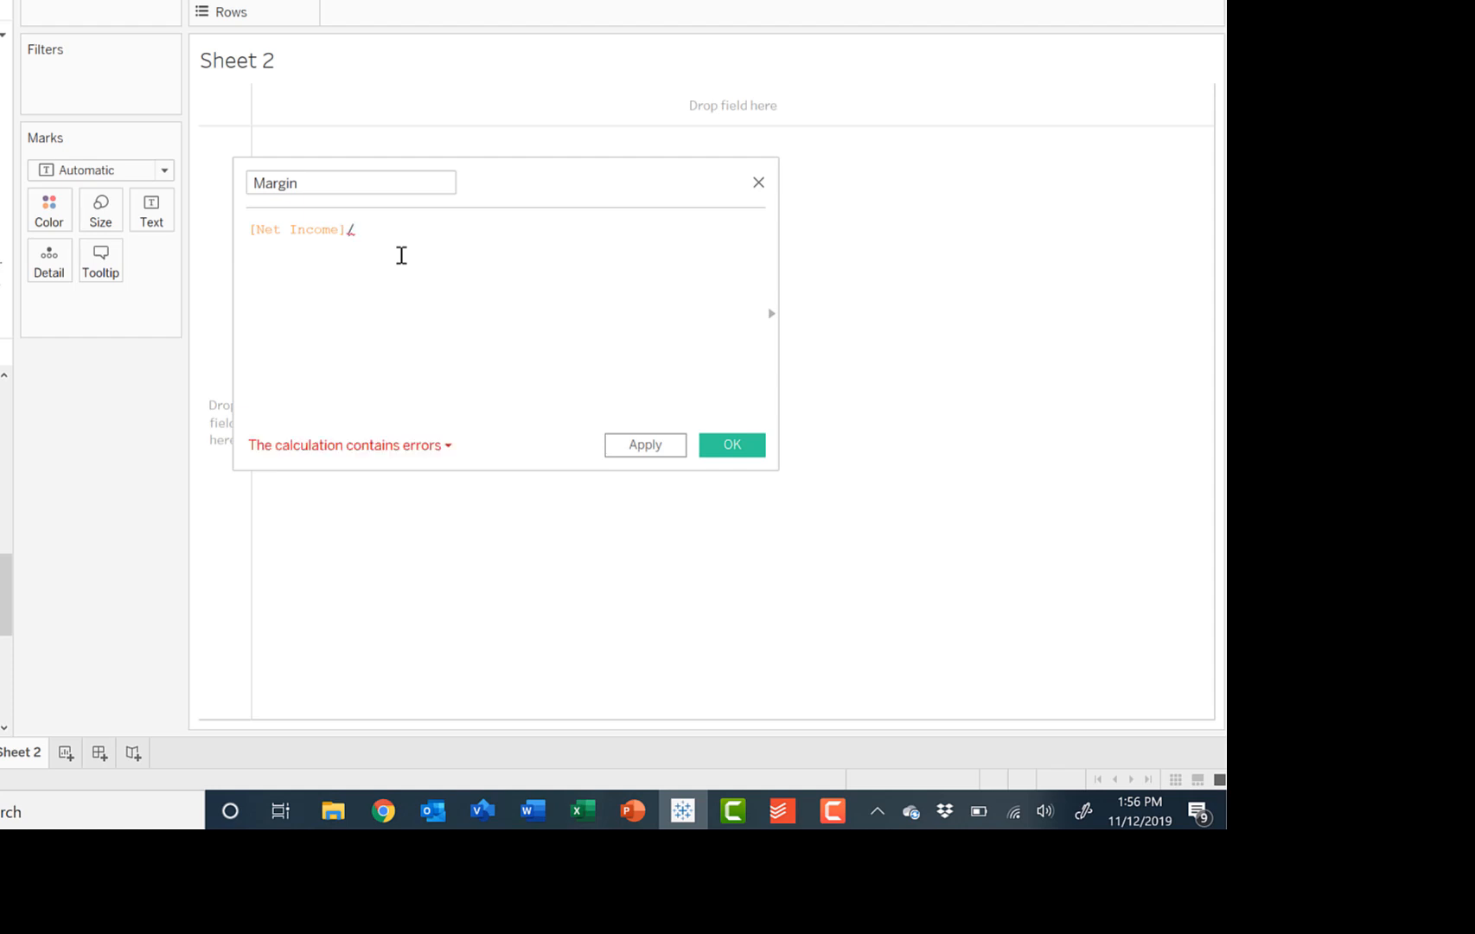
text(Net)
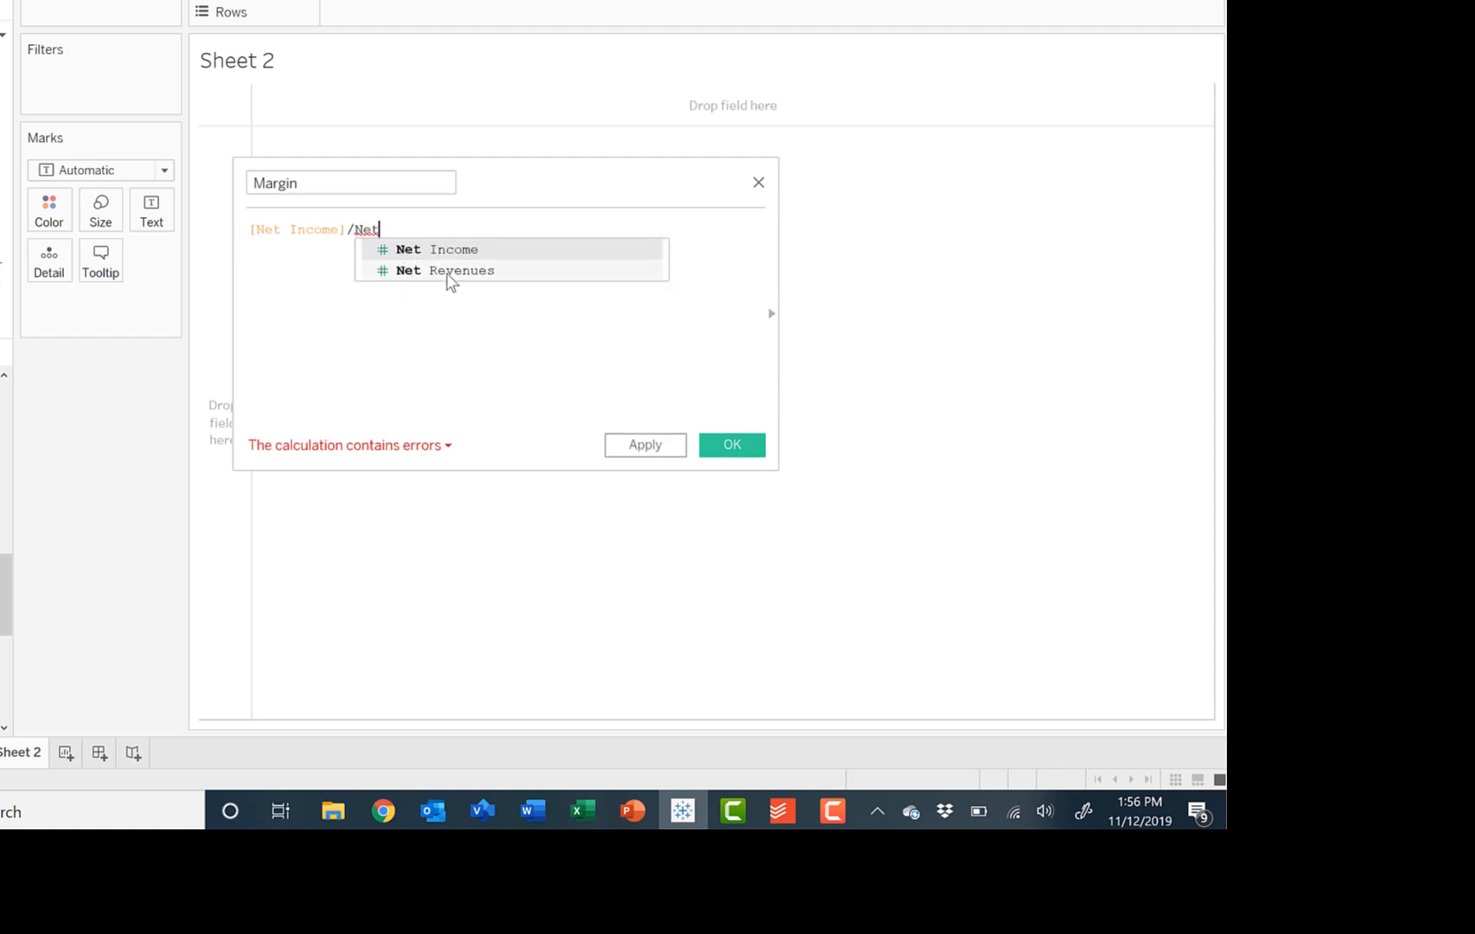
click(448, 273)
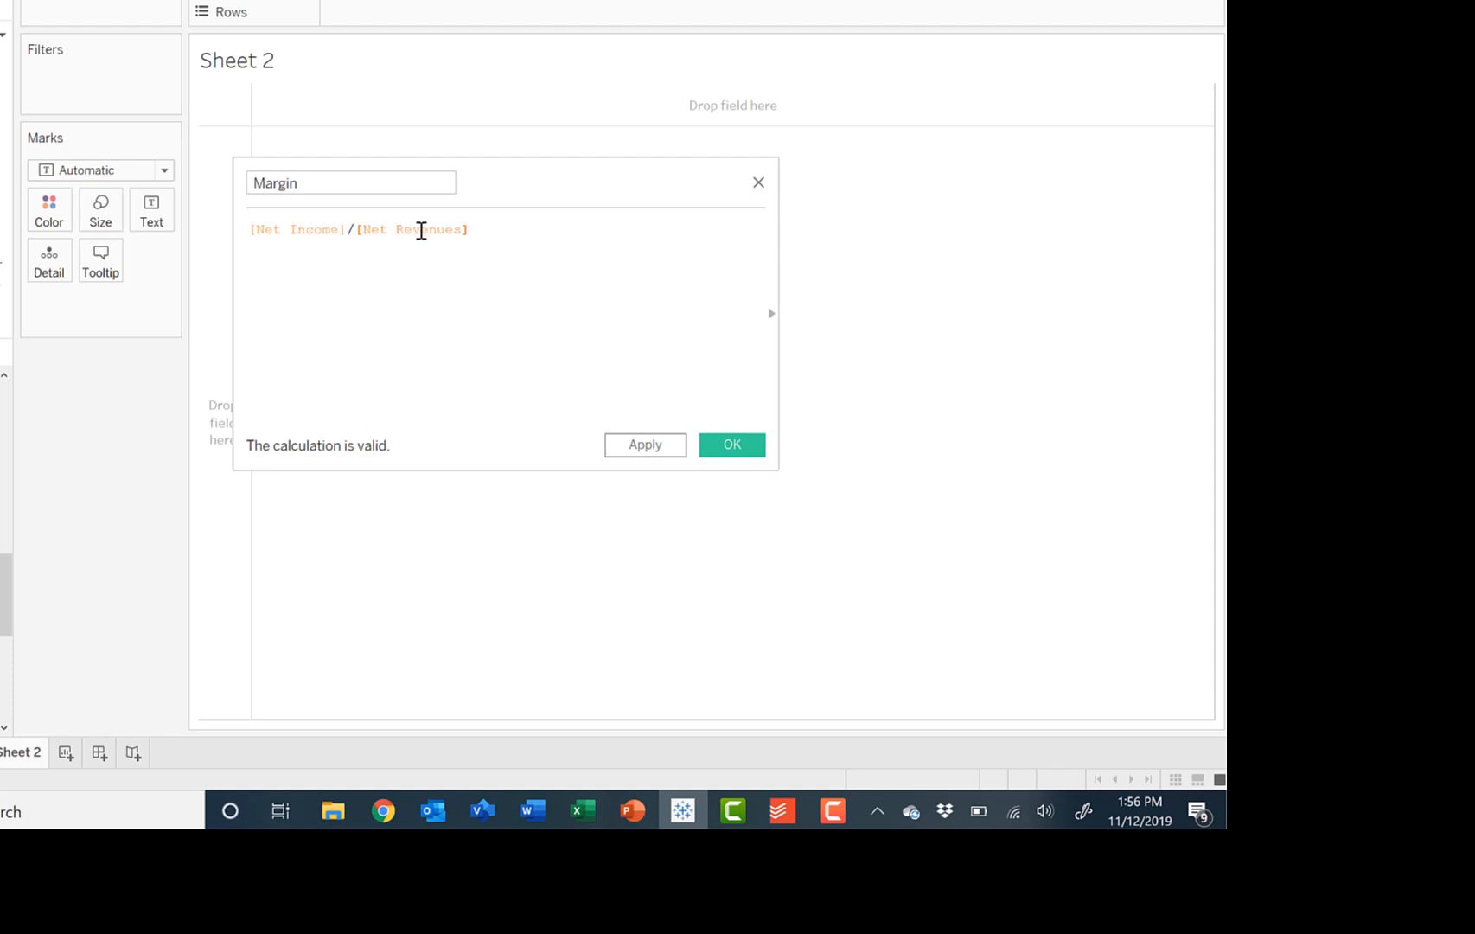
click(645, 449)
click(741, 444)
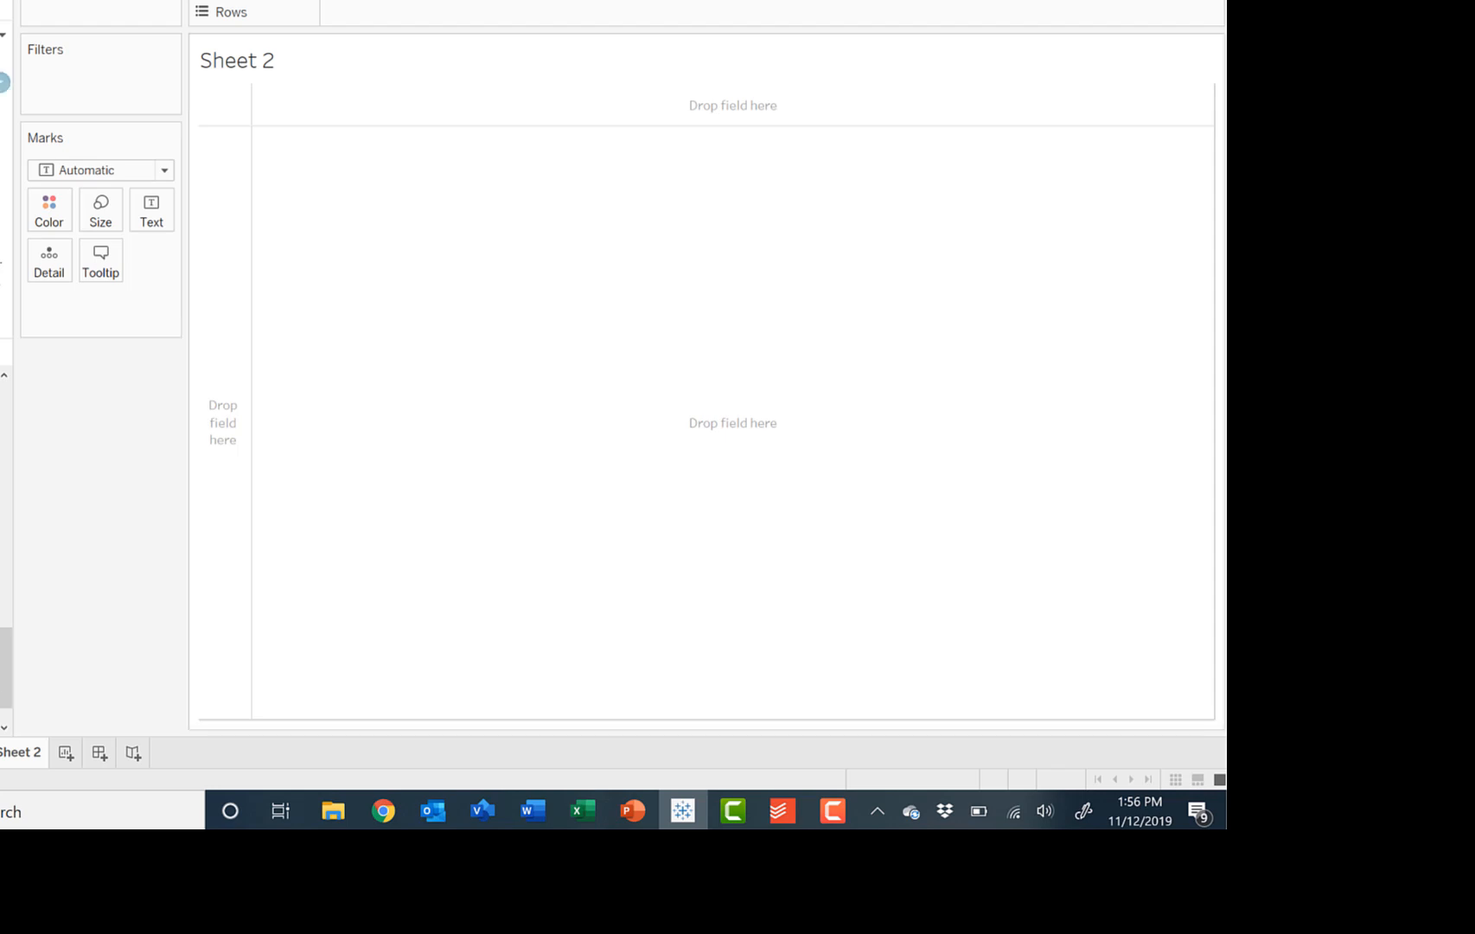
Filter Sheet 2 to the Consumer Services industry and chart Margin as columns against company Name as rows
drag(5, 104, 76, 95)
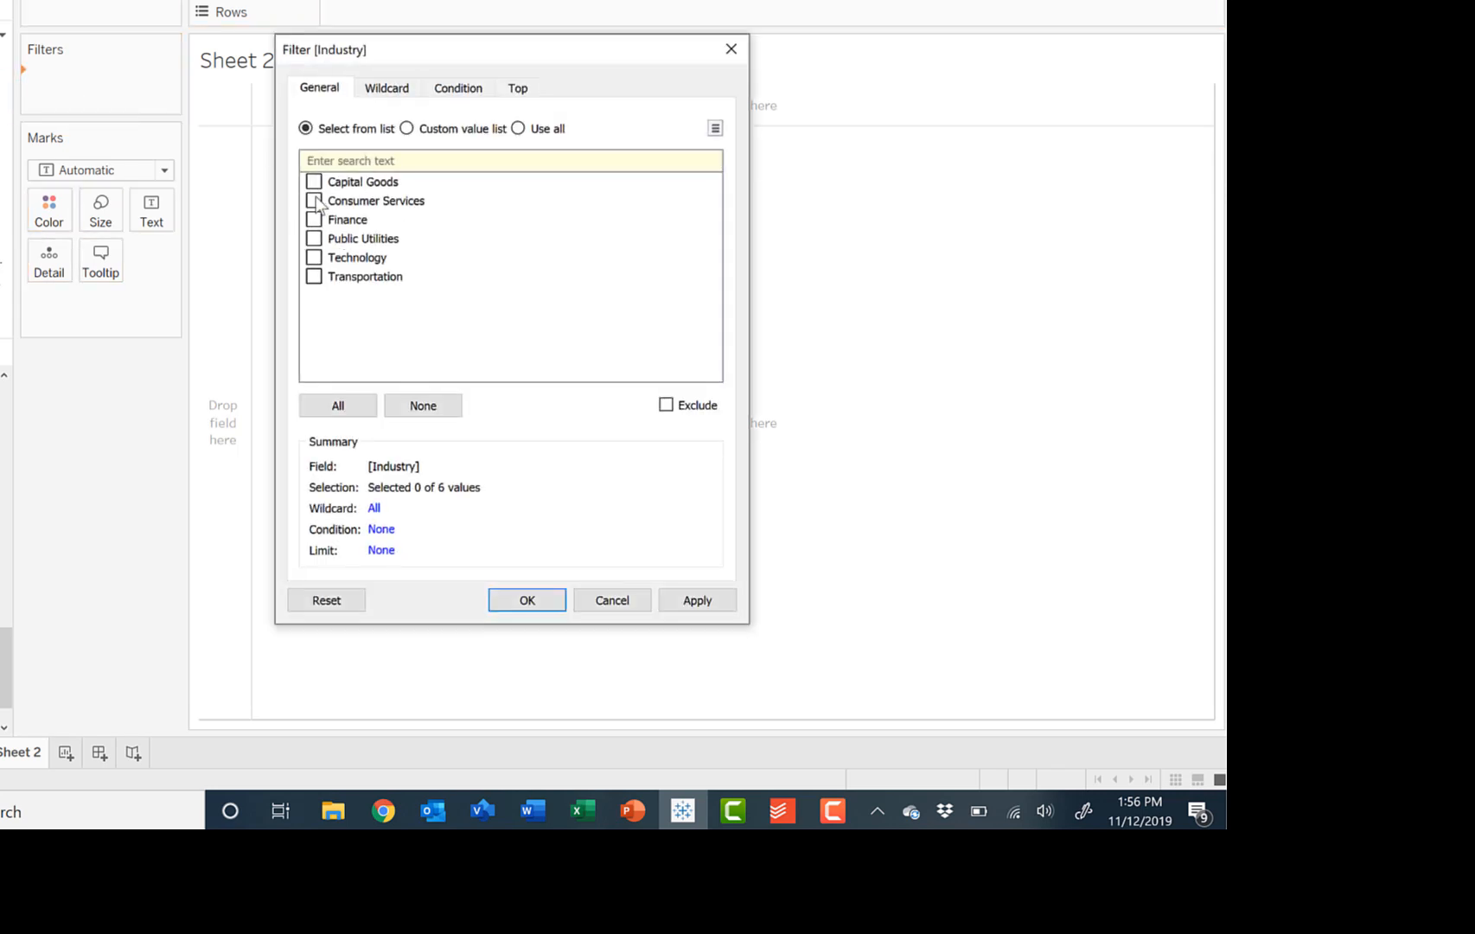
click(315, 200)
click(541, 595)
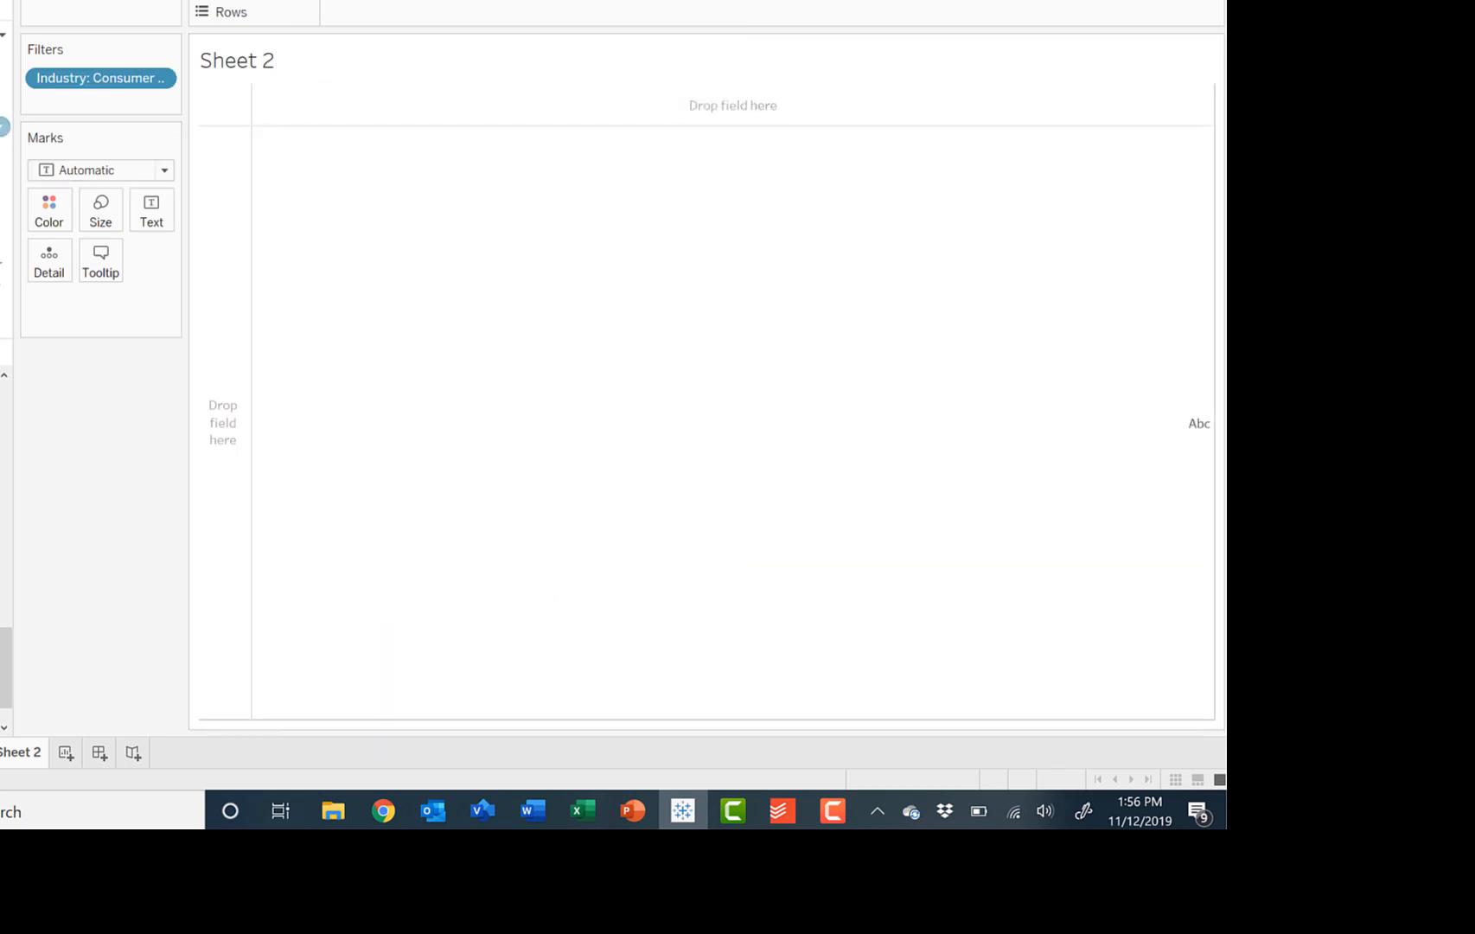
drag(4, 127, 401, 34)
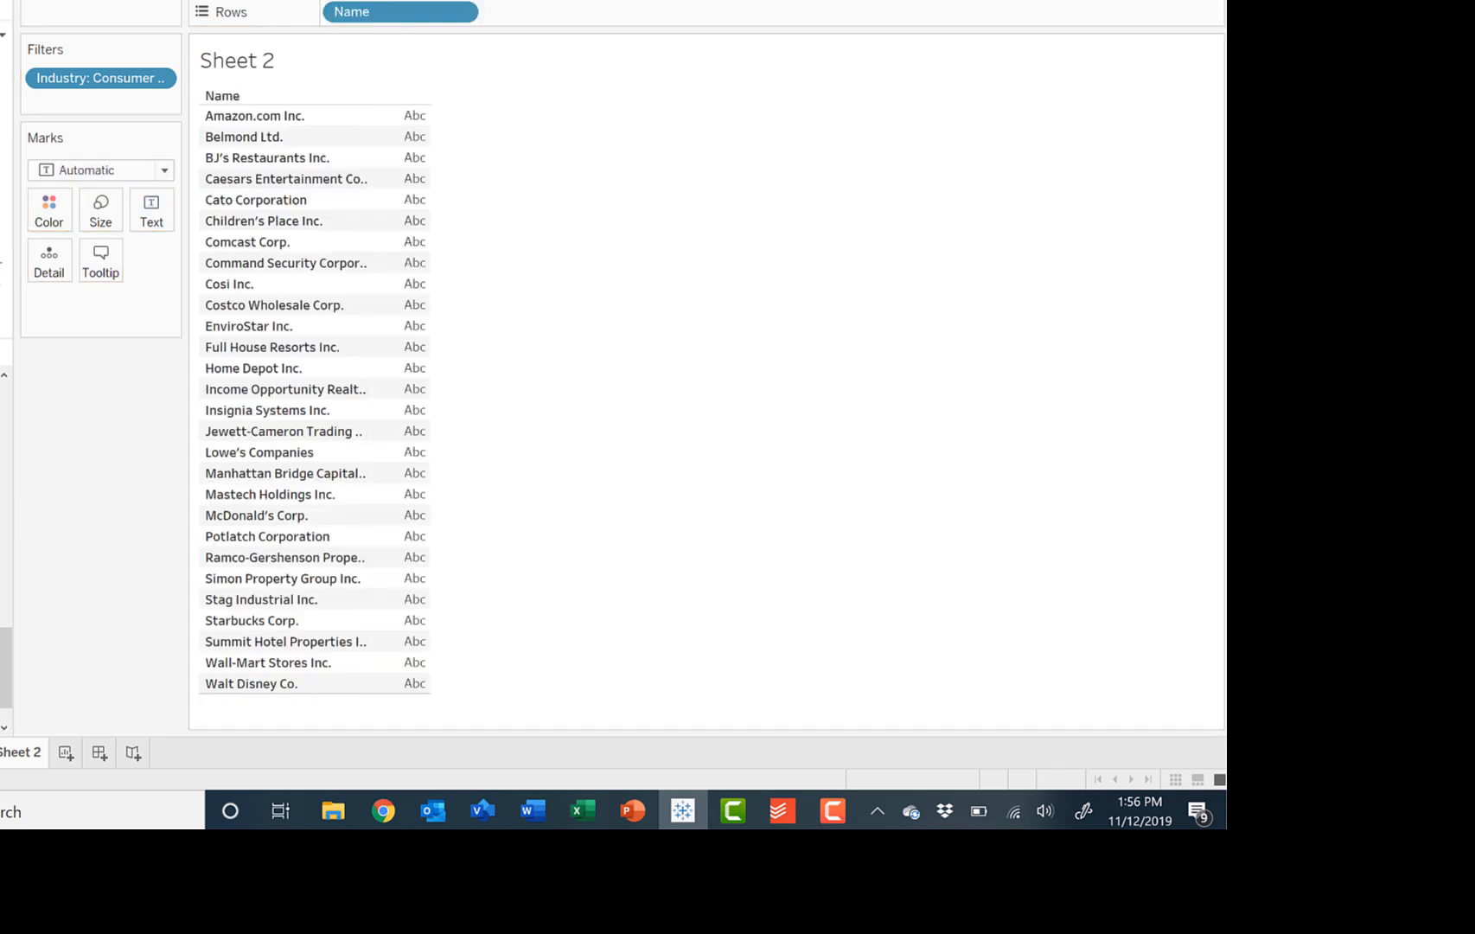
drag(5, 642, 551, 3)
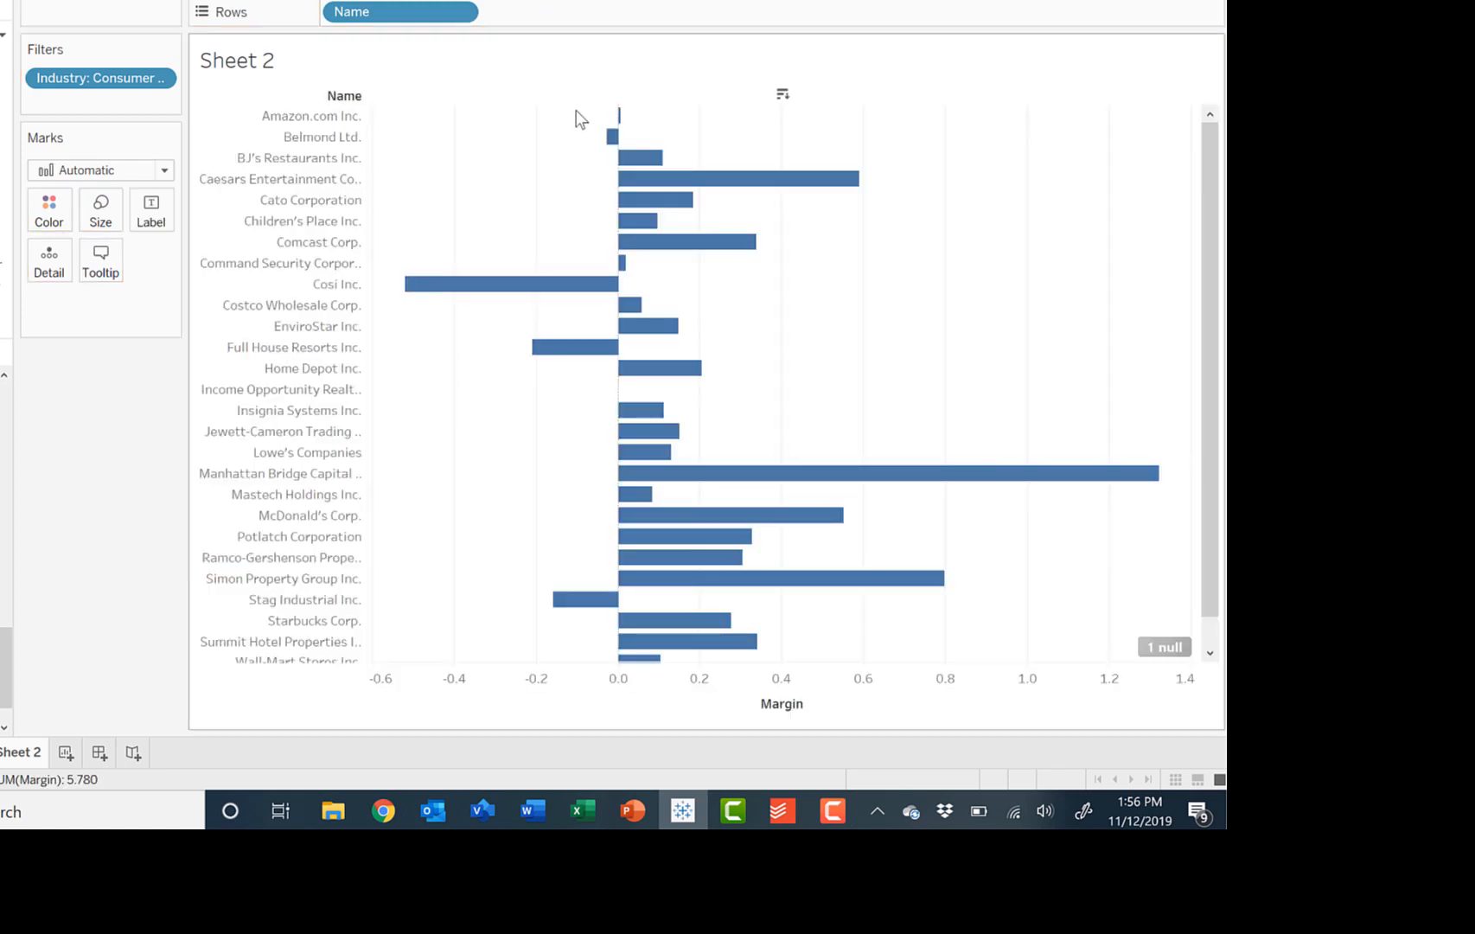